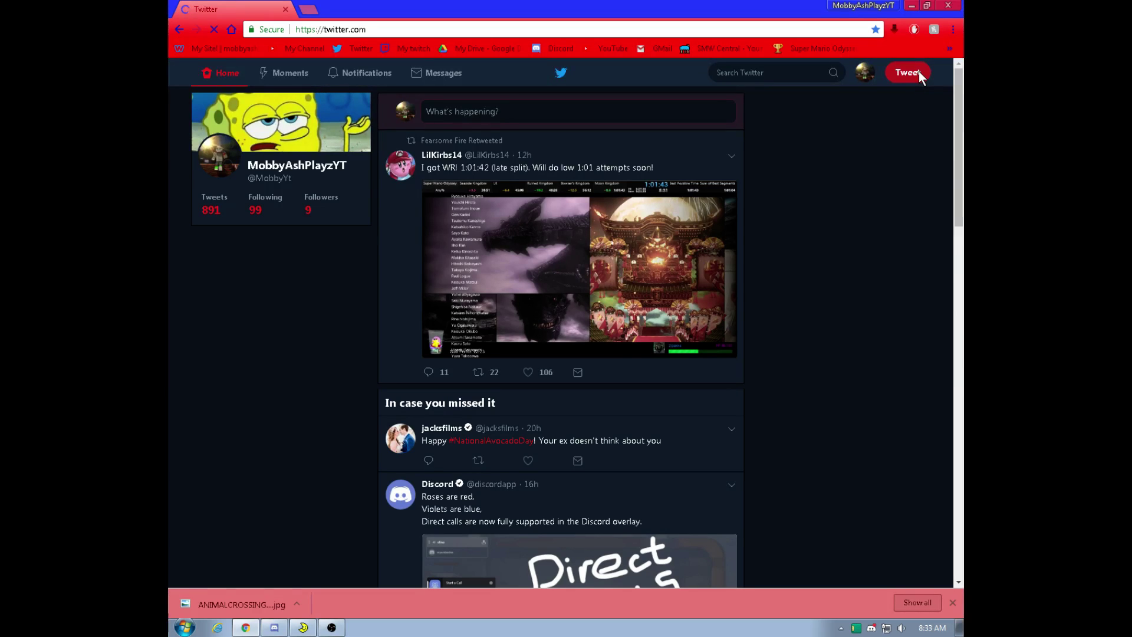
- Compose a new tweet reading "#SmashBrosUltimate New DLC Confirmed", keeping it as a single tweet
scroll(889, 271, "down", 3)
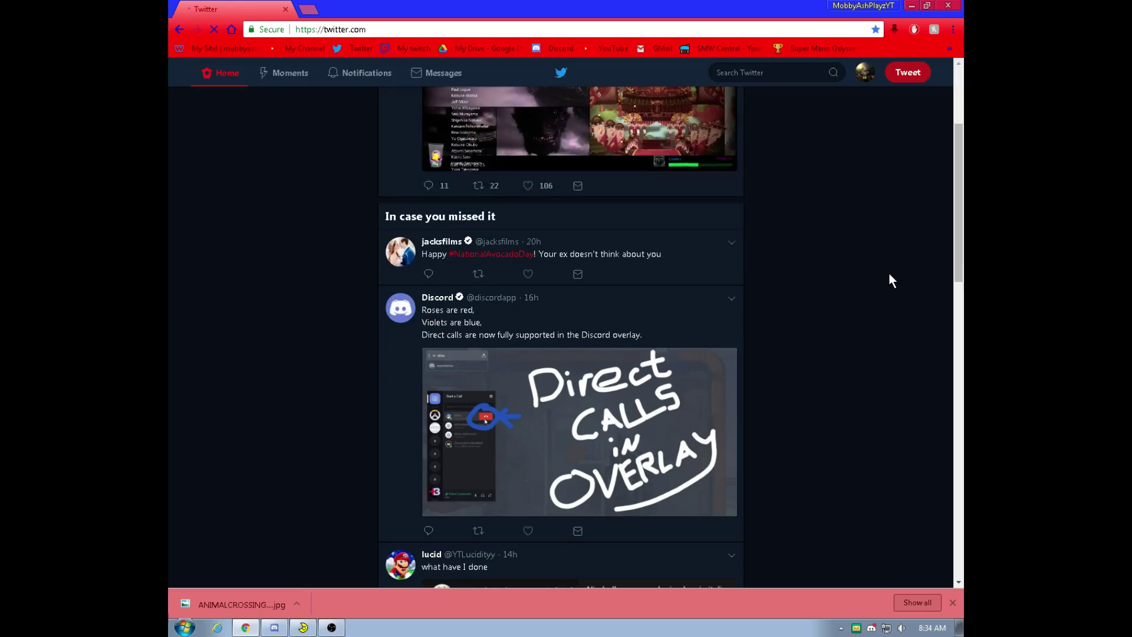
left_click(909, 73)
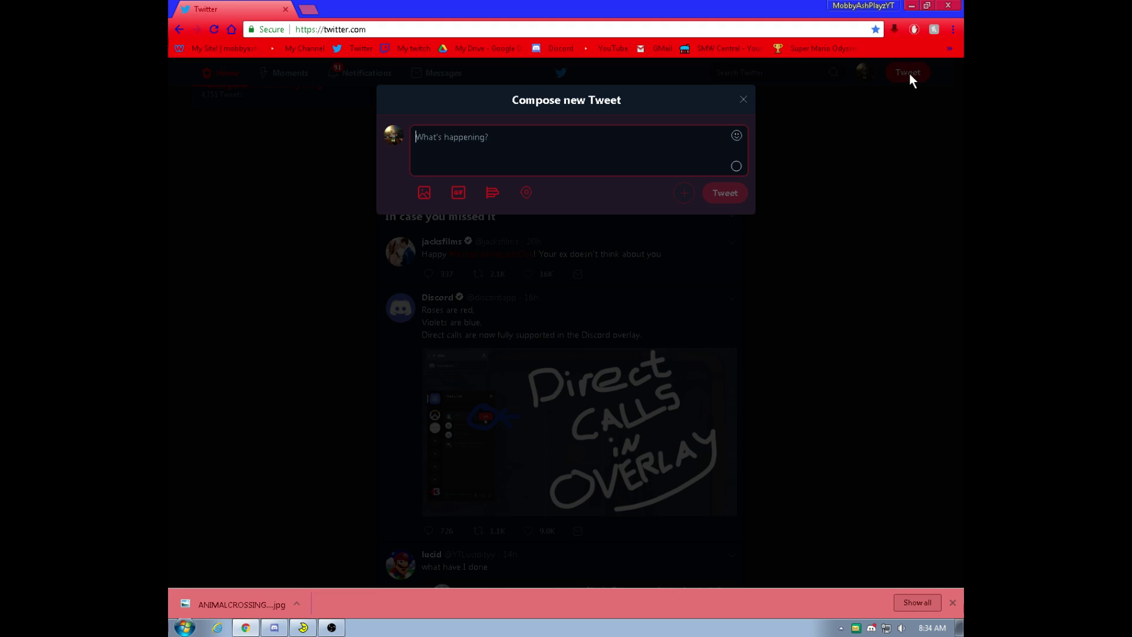
type("#")
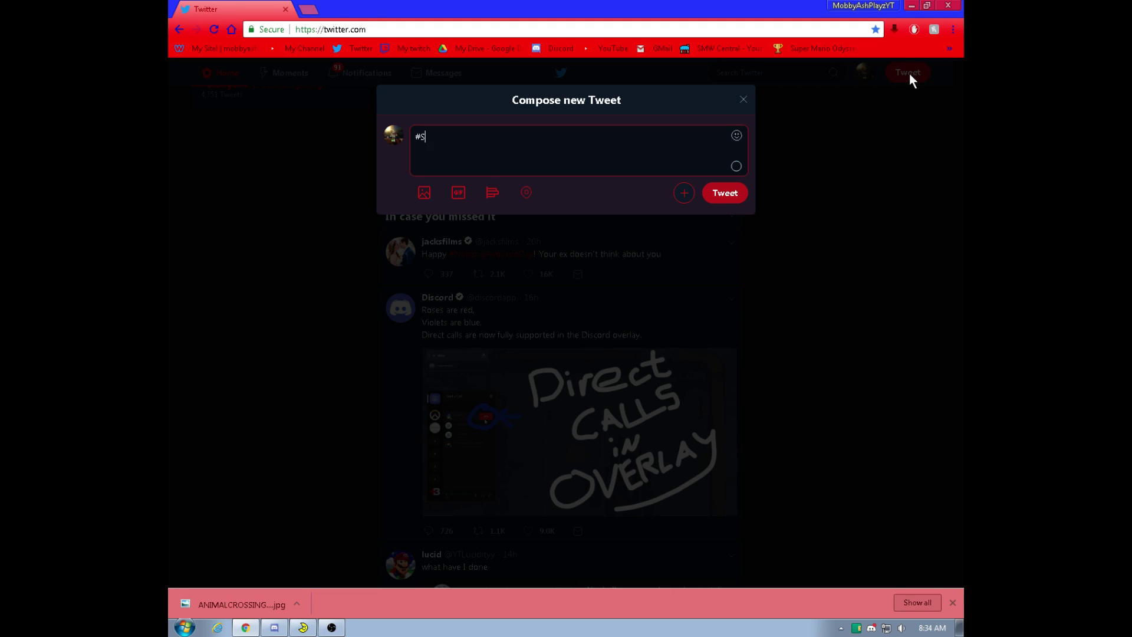
type("Smash")
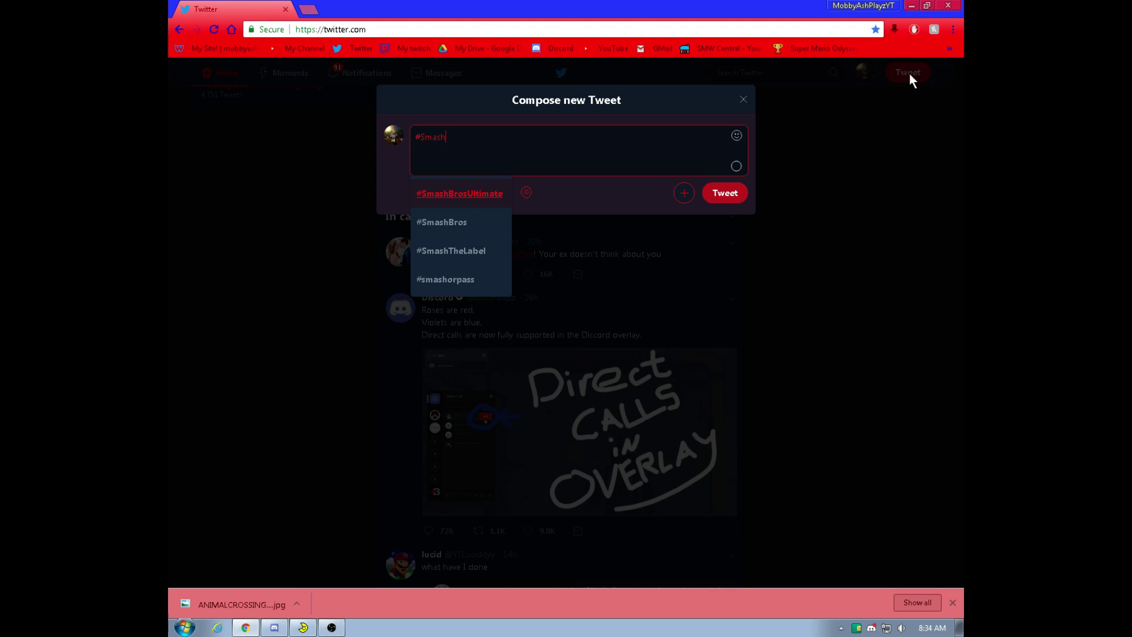
key("Return")
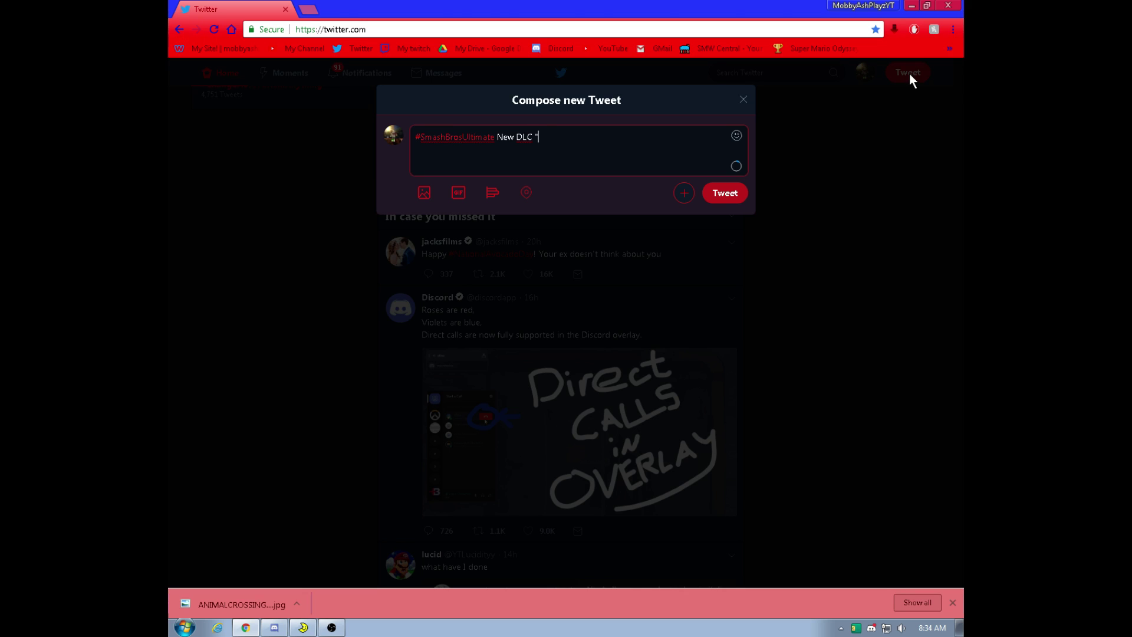
type("New DLC Confirmed")
left_click(683, 194)
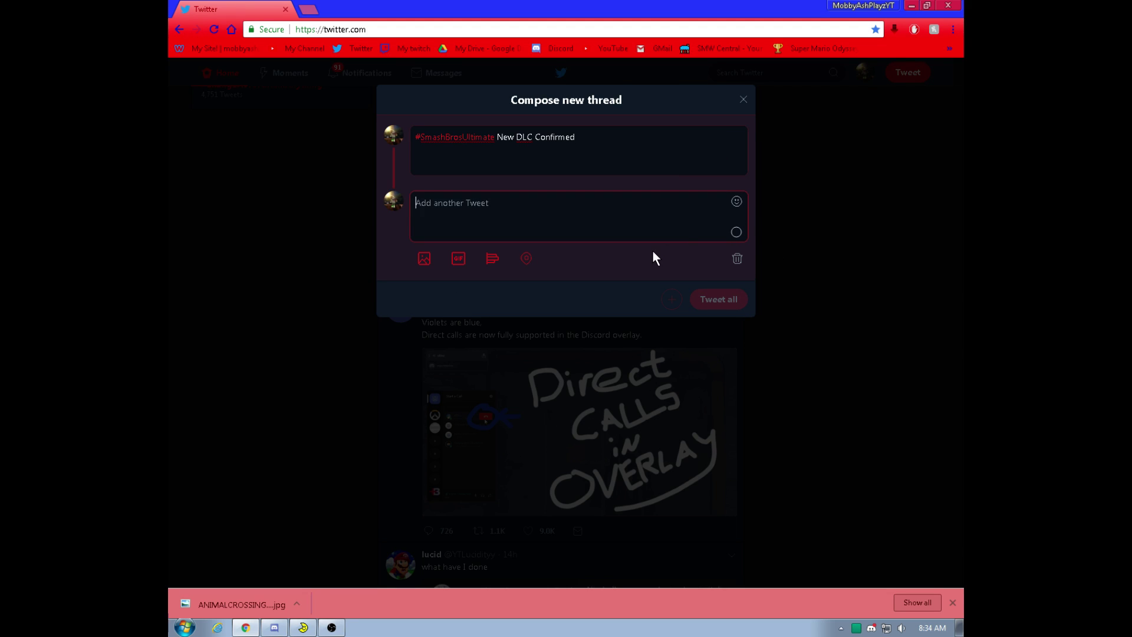
left_click(737, 259)
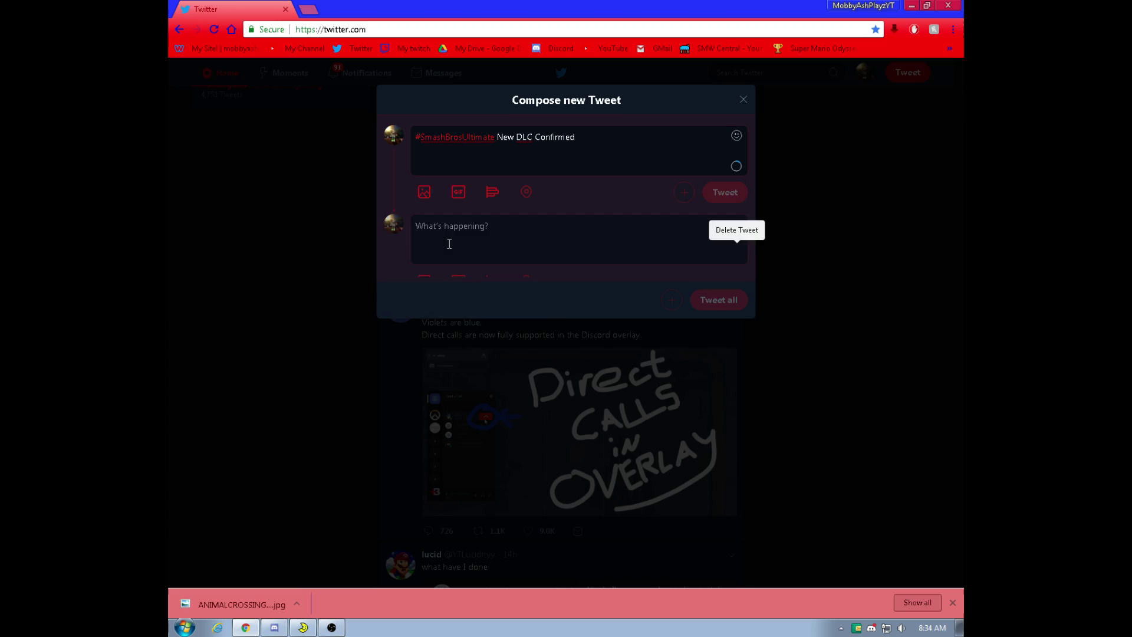
- Attach Super_Smash_Bros_Ultimate_Isabelle.jpg from the Pictures library to the tweet
left_click(429, 194)
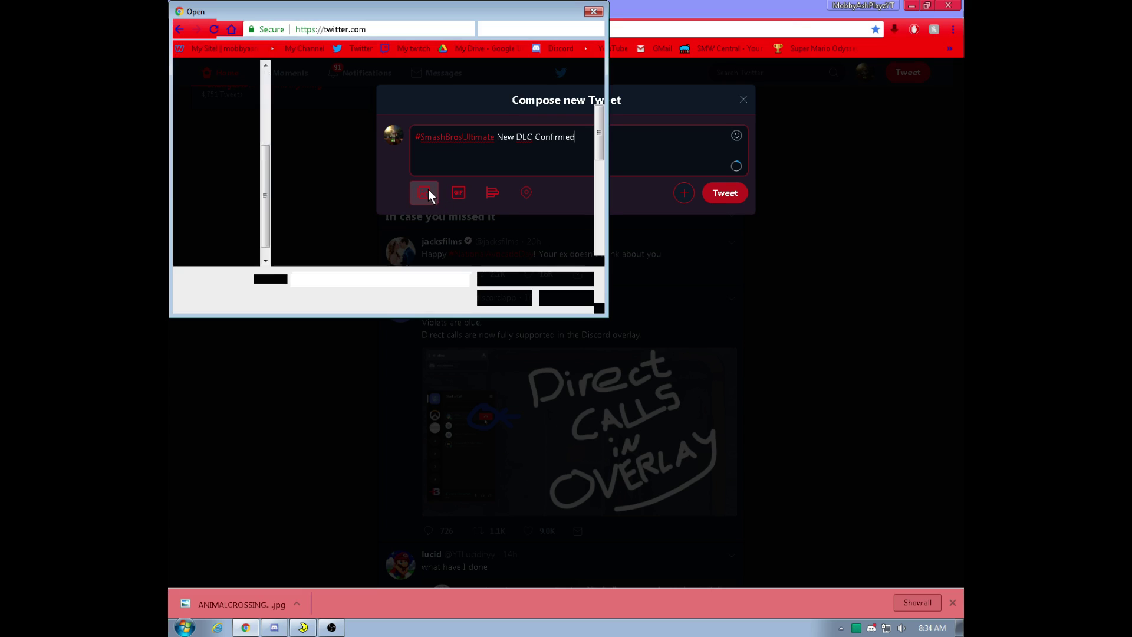
type("S")
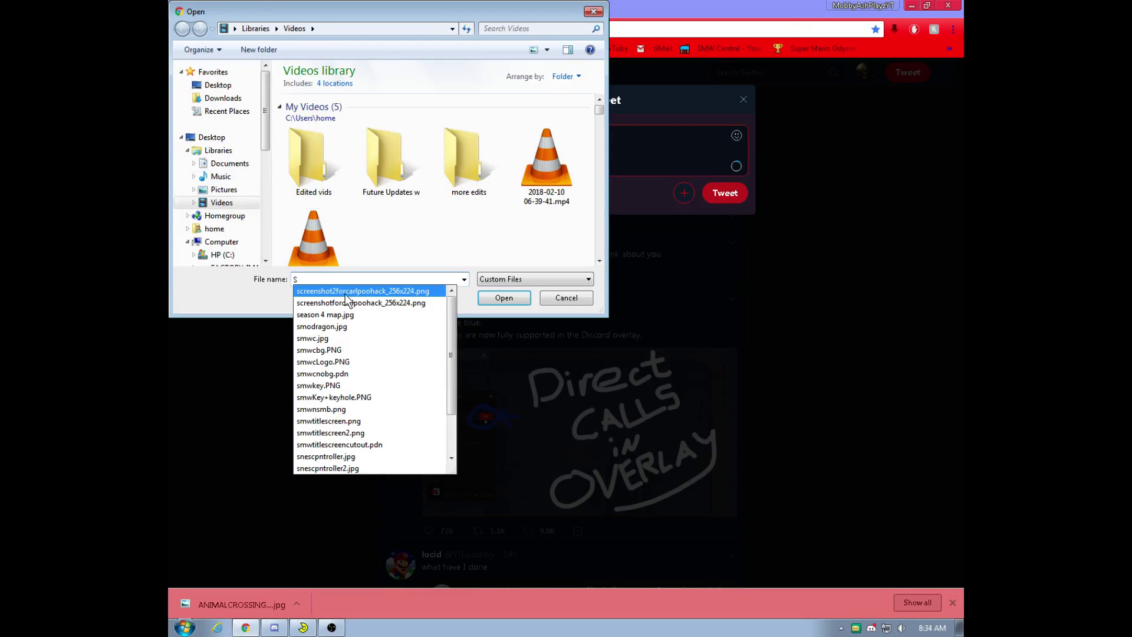
left_click(222, 190)
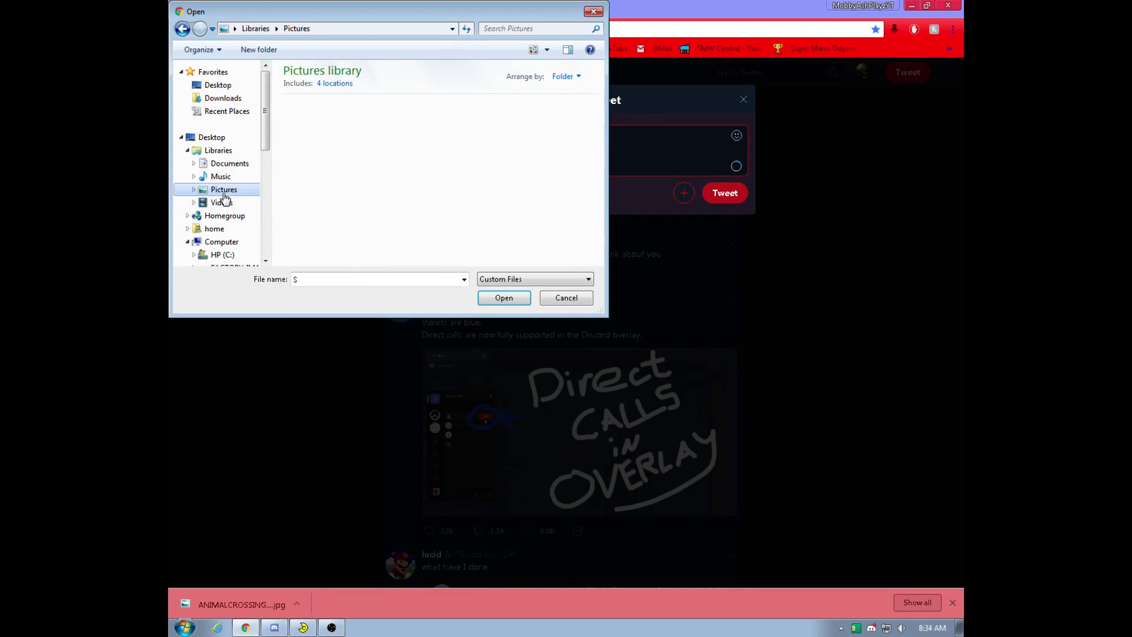
left_click(348, 280)
type("Su")
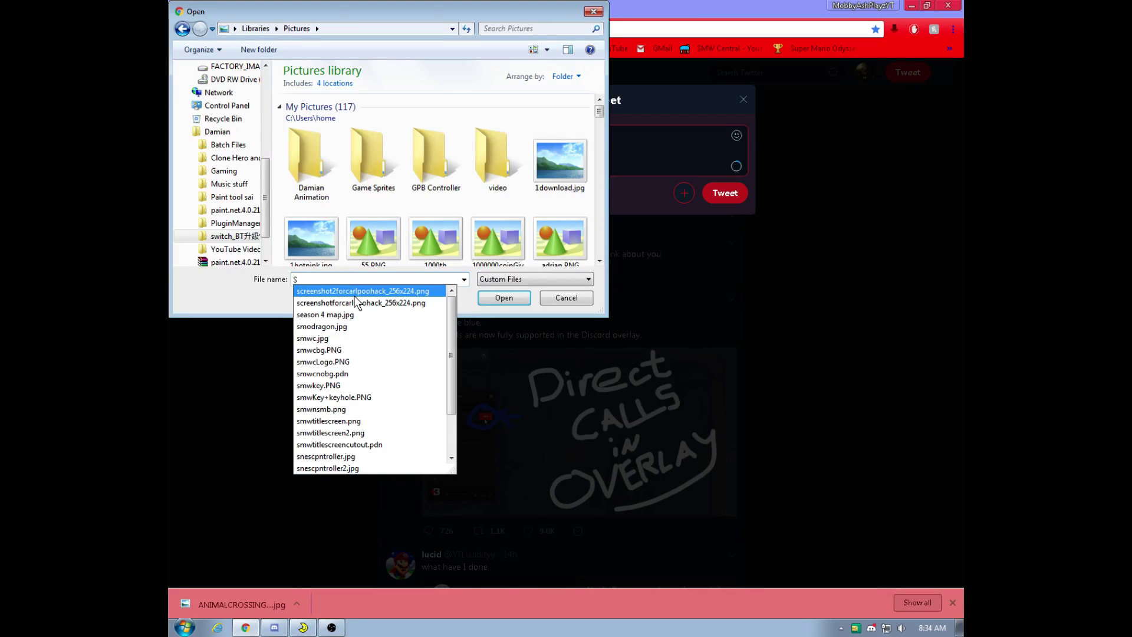
left_click(501, 297)
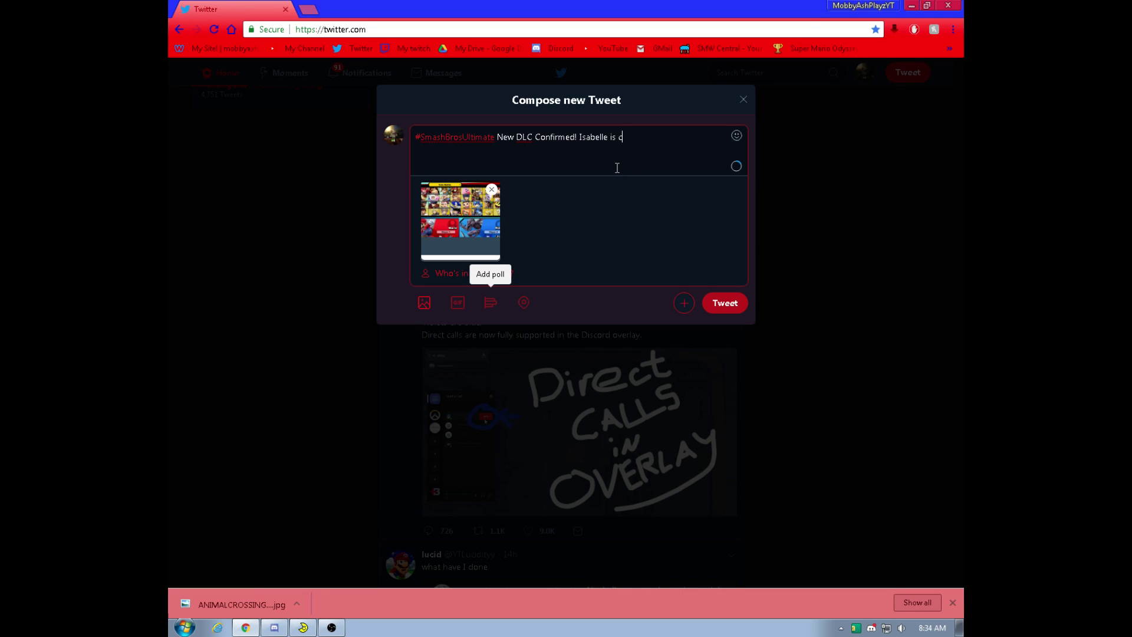
- Extend the tweet's text with "! Isabelle is coming to smash!" and post it
type("oming to smash!")
left_click(725, 304)
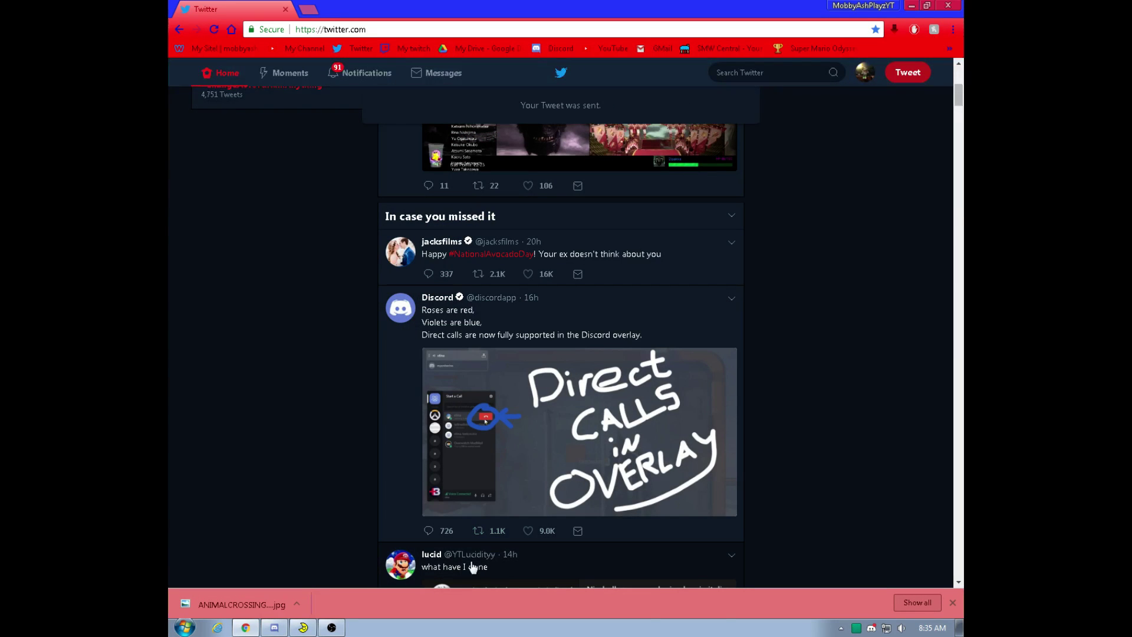
left_click(952, 602)
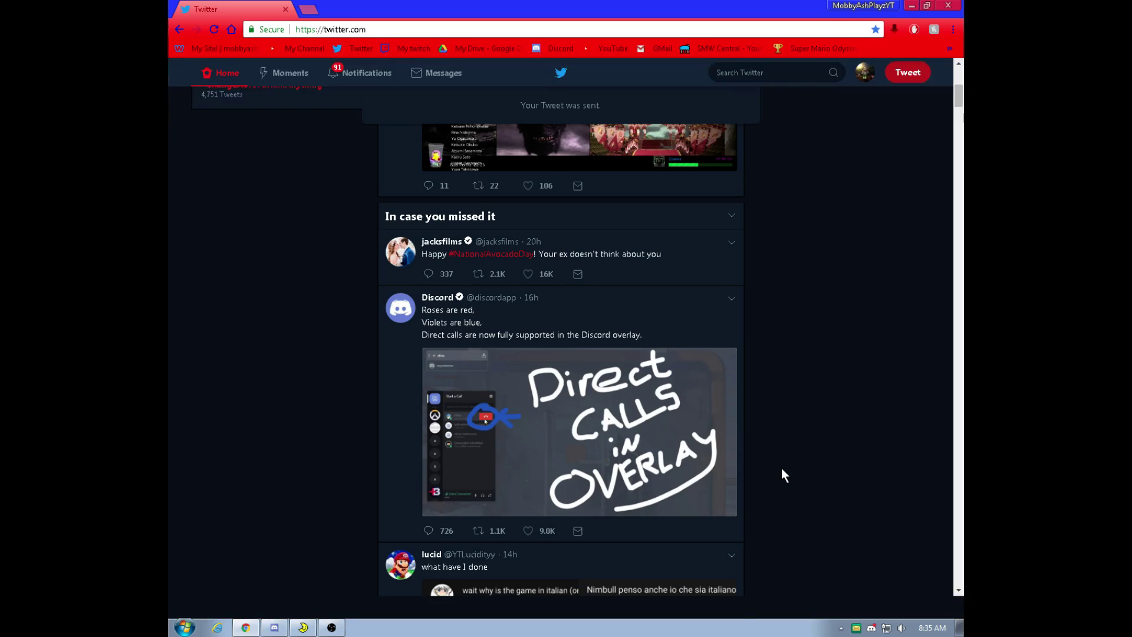
- Load the new tweet into the timeline and confirm that the account's e-mail address is correct
scroll(784, 475, "up", 7)
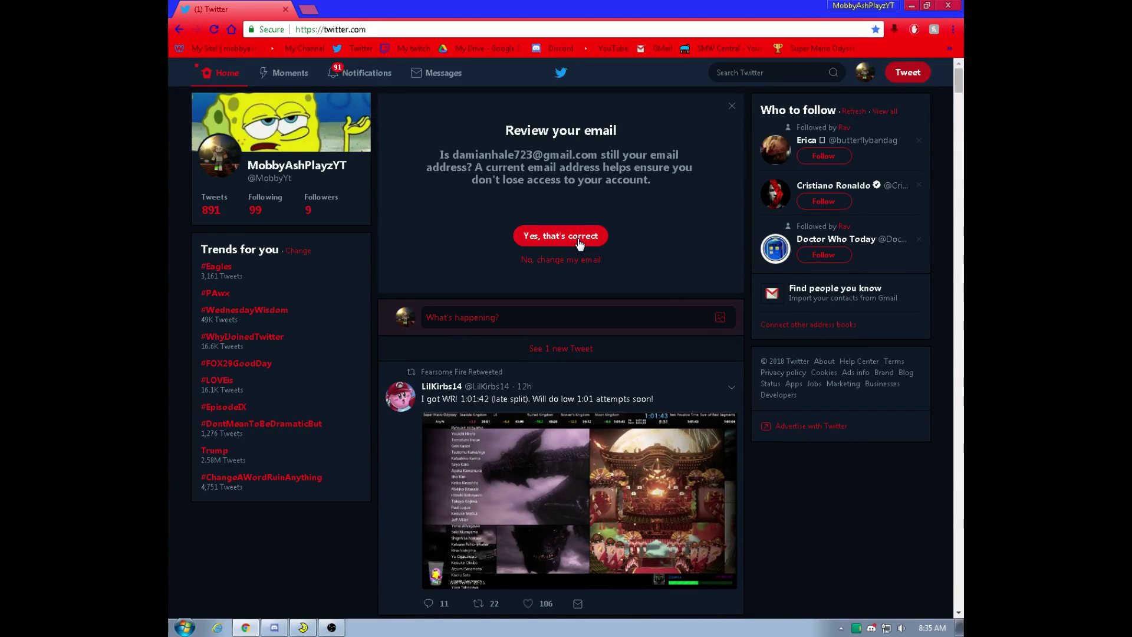
left_click(515, 349)
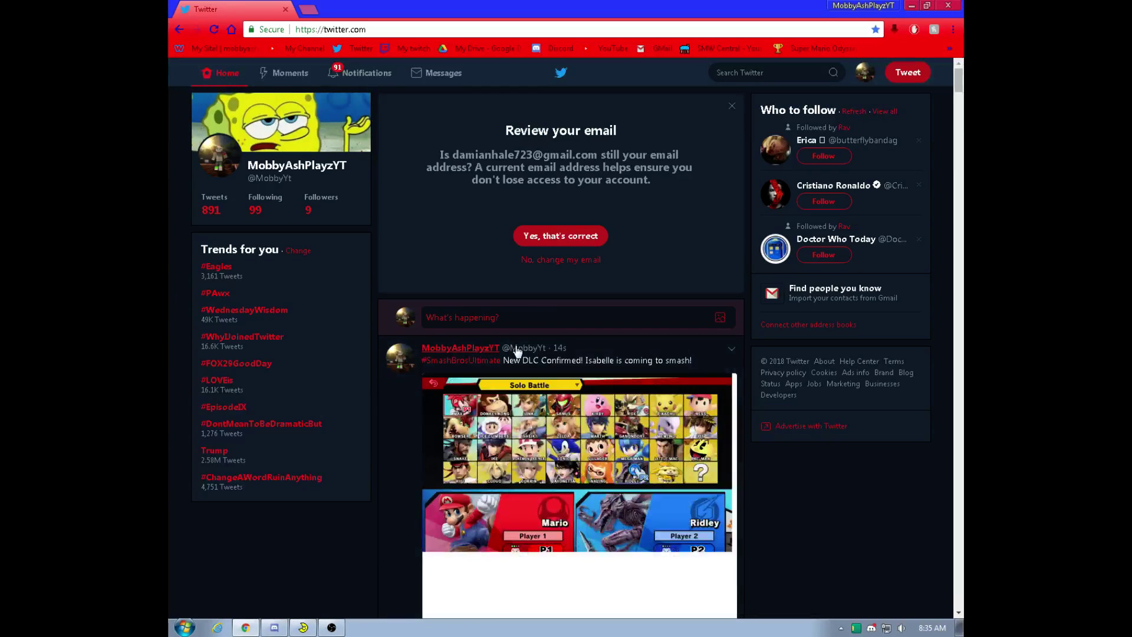
left_click(553, 242)
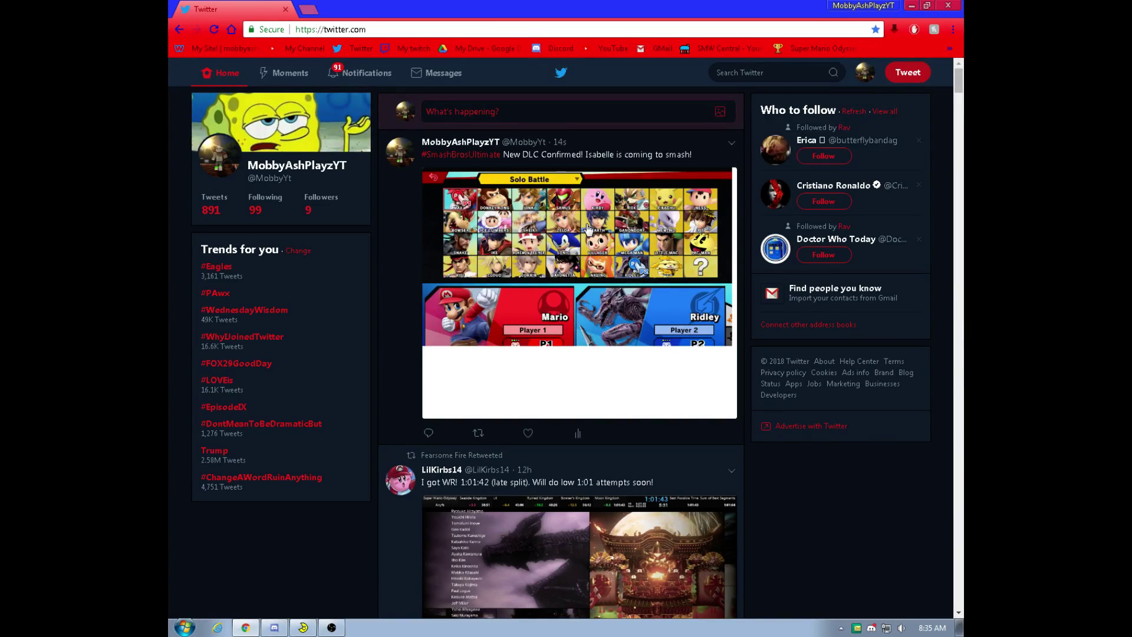
- Delete the posted #SmashBrosUltimate tweet about Isabelle
left_click(731, 146)
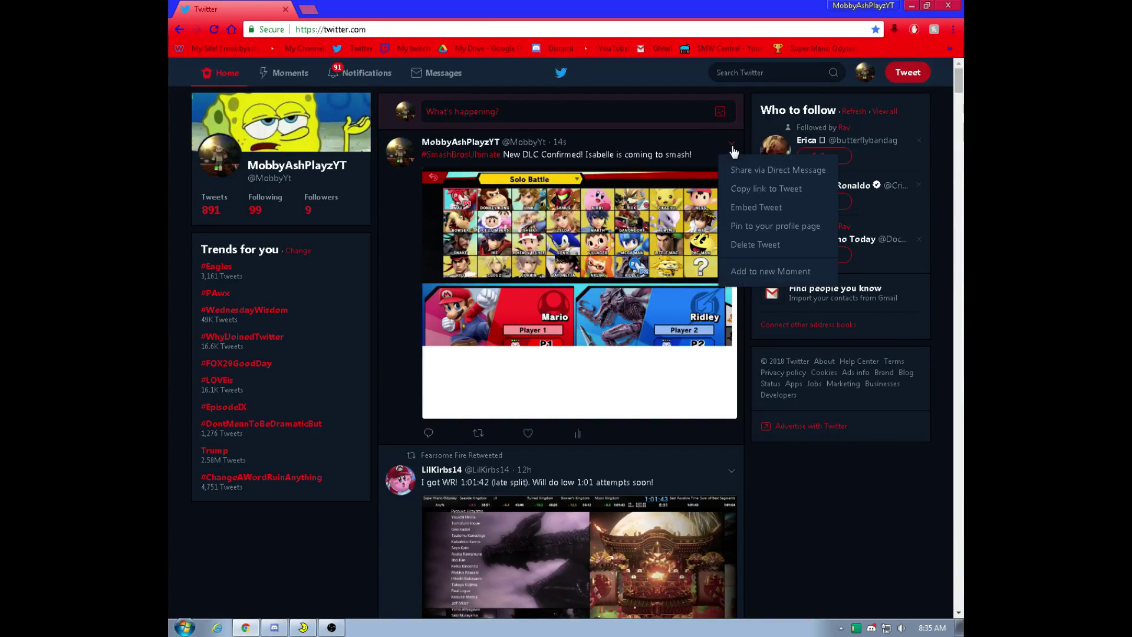
left_click(760, 245)
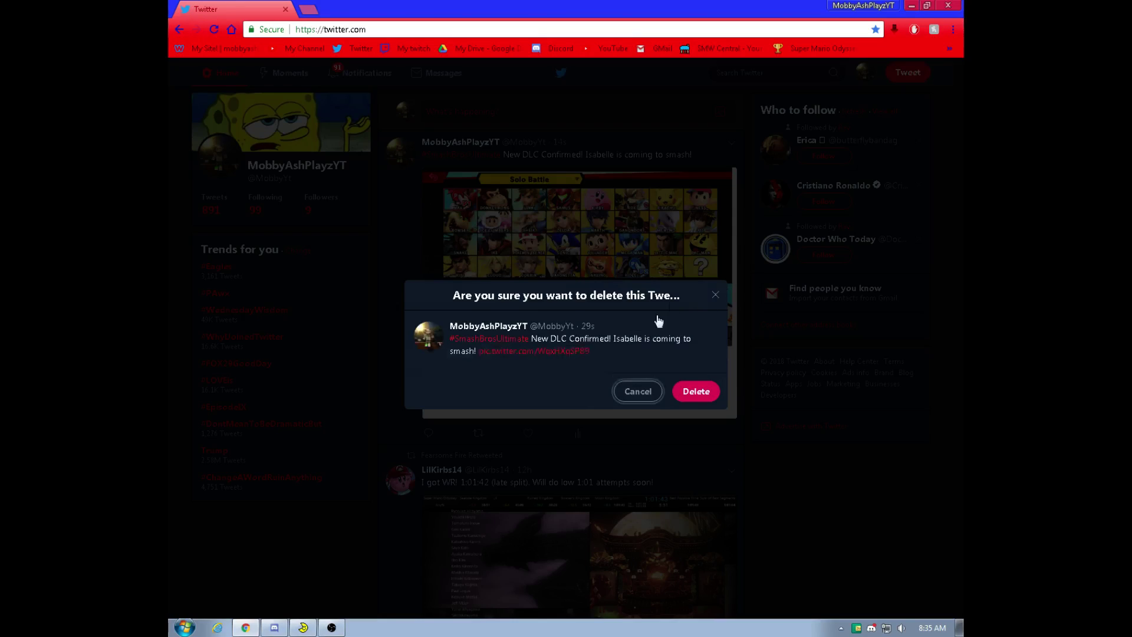
left_click(703, 393)
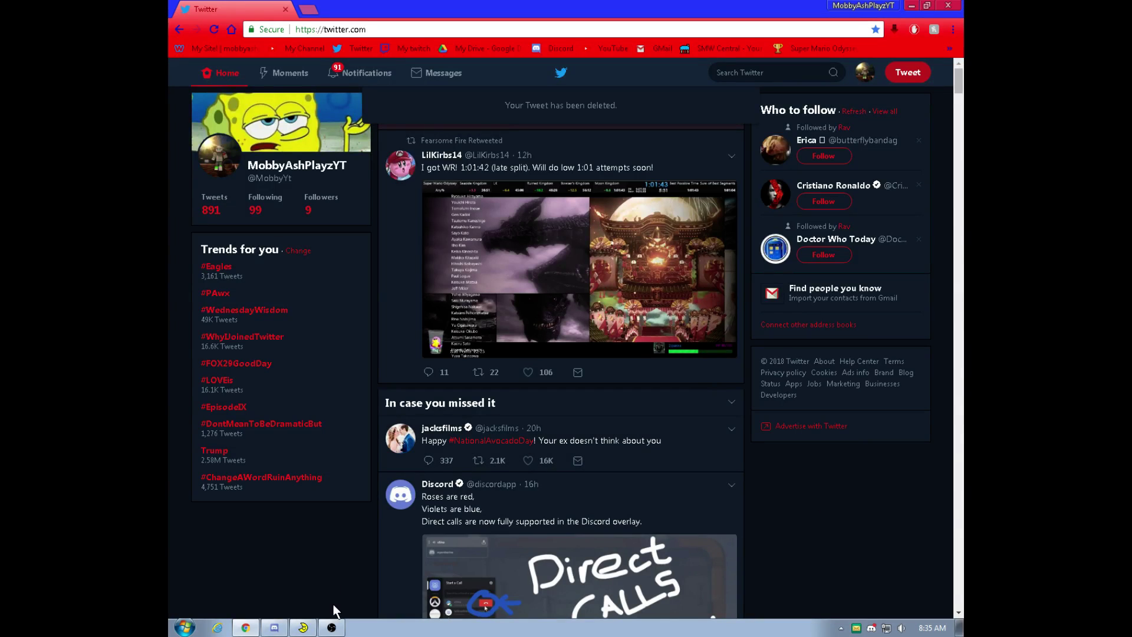
- Switch to paint.net and open the recent file Super_Smash_Bros_Ultimate_Isabelle.jpg
key("super")
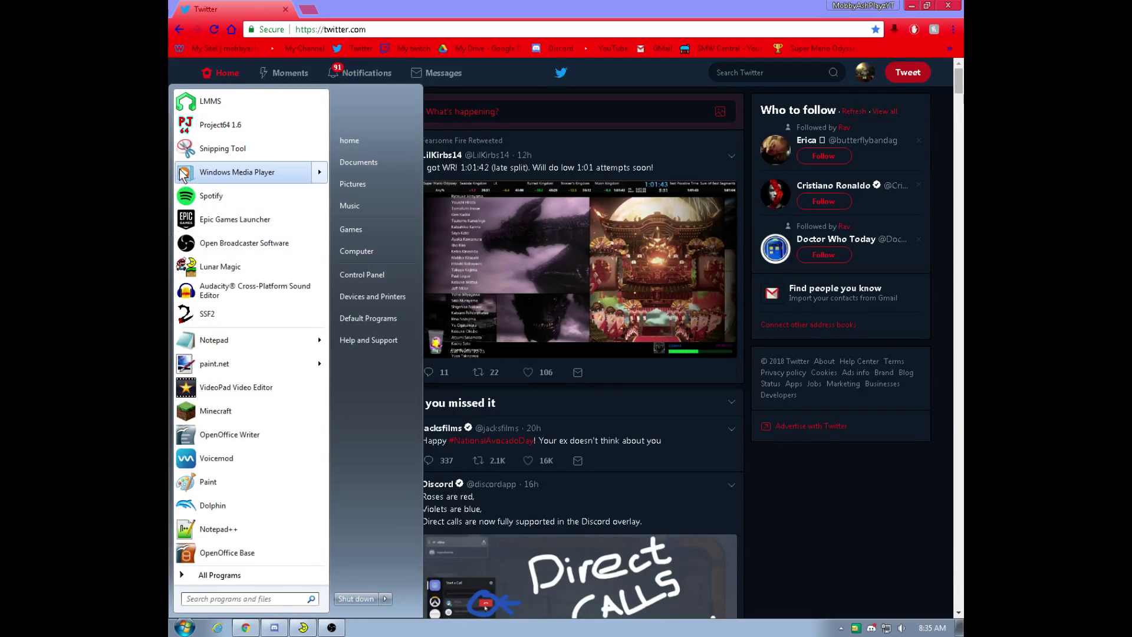
left_click(214, 364)
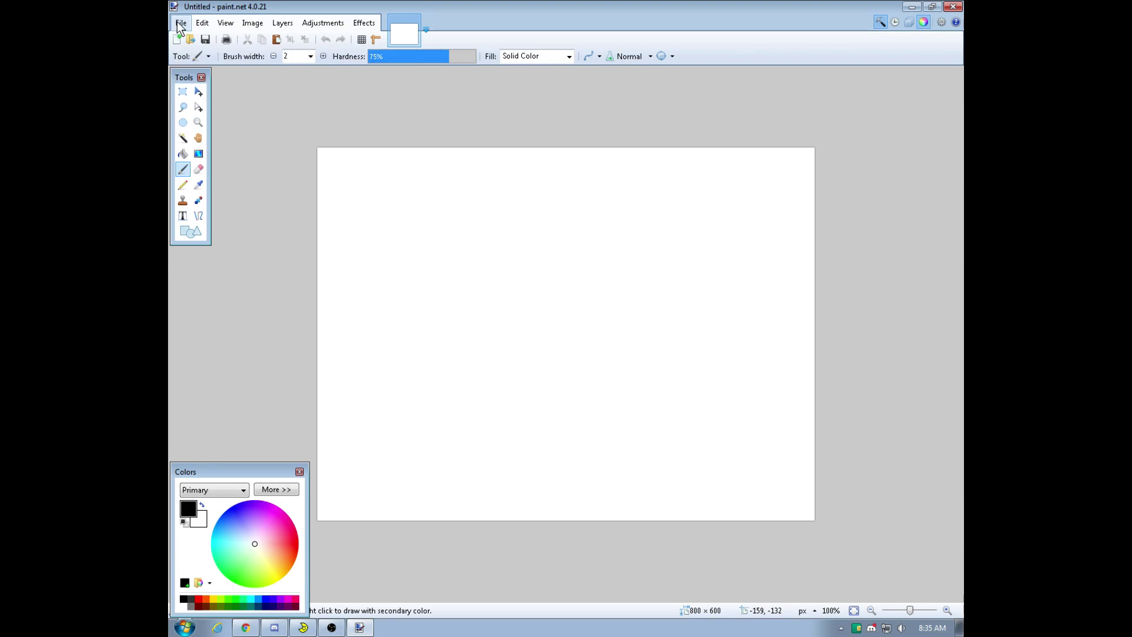
left_click(180, 24)
left_click(180, 24)
left_click(180, 23)
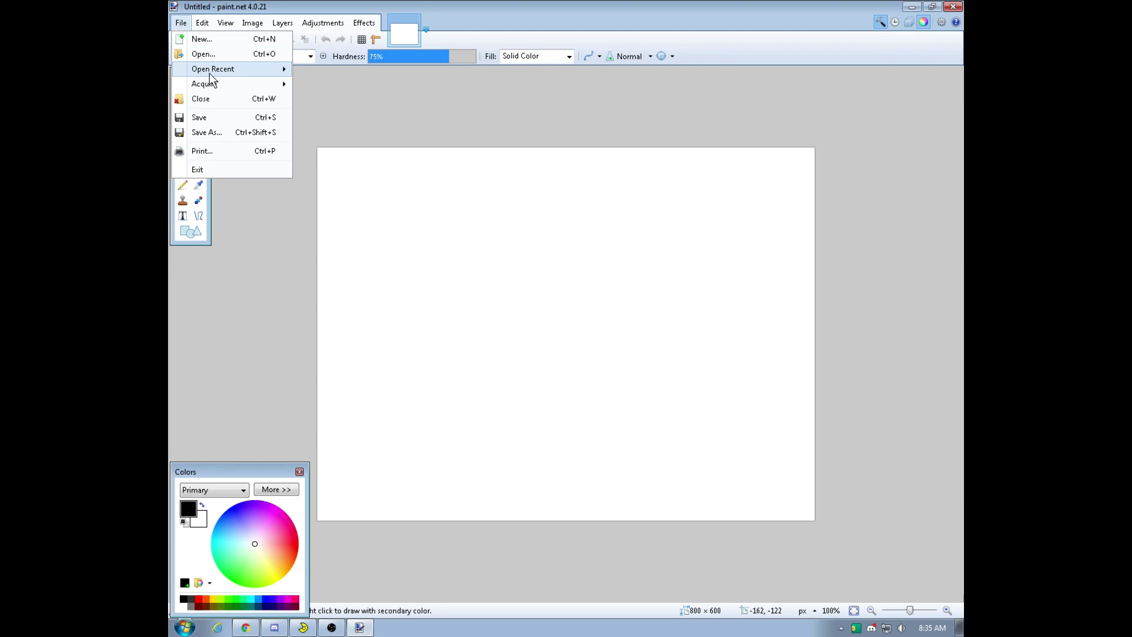
mouse_move(281, 72)
left_click(321, 81)
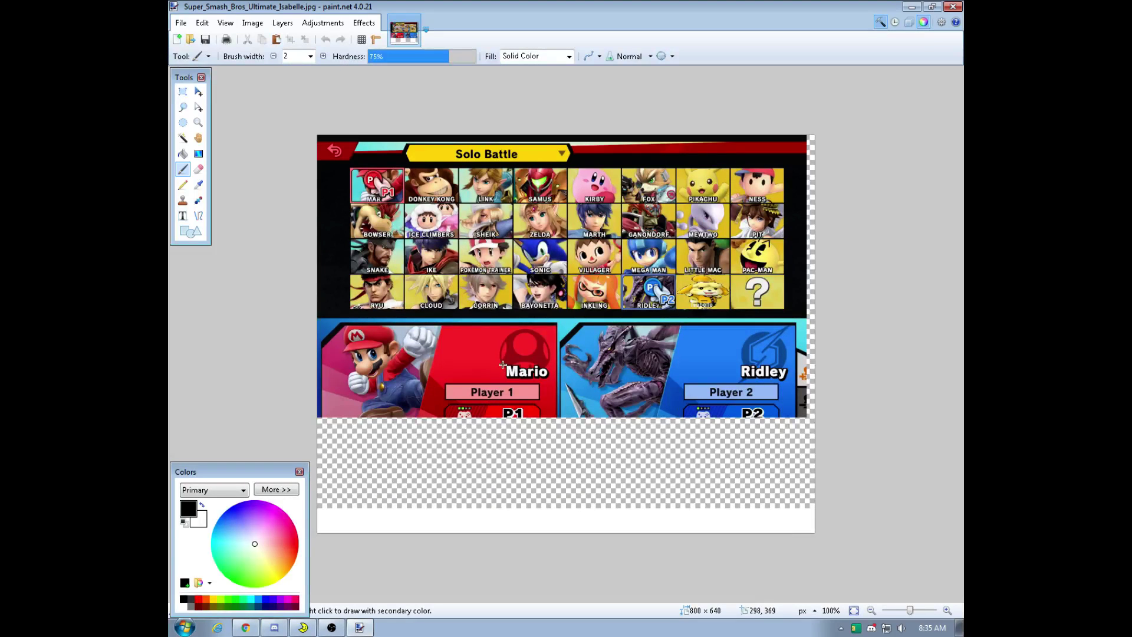
left_click(181, 23)
mouse_move(269, 74)
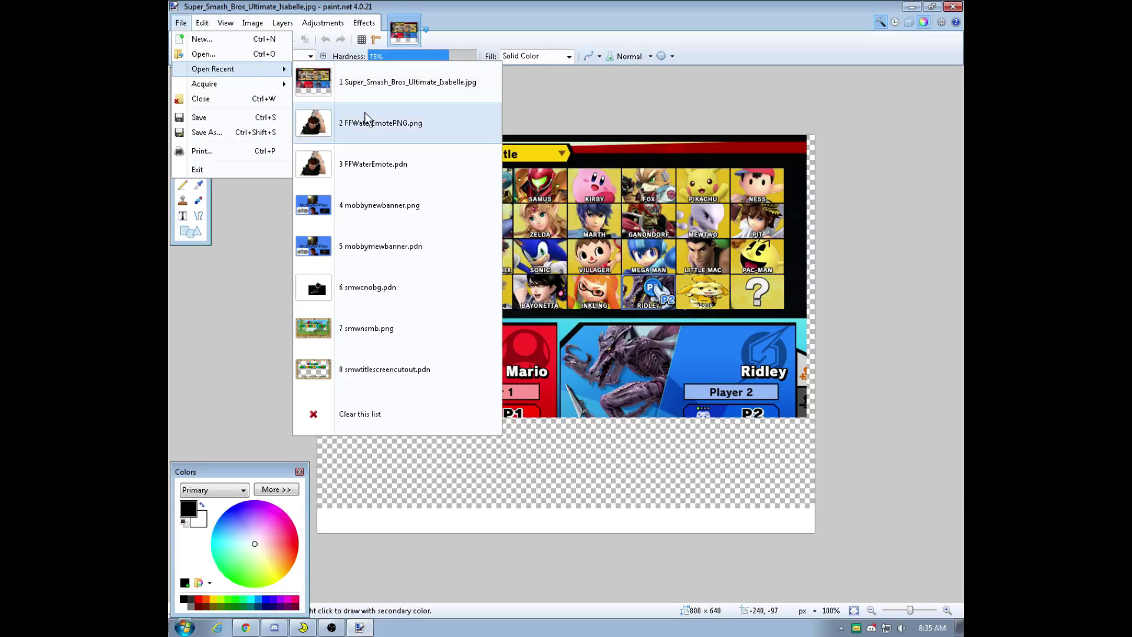
left_click(826, 456)
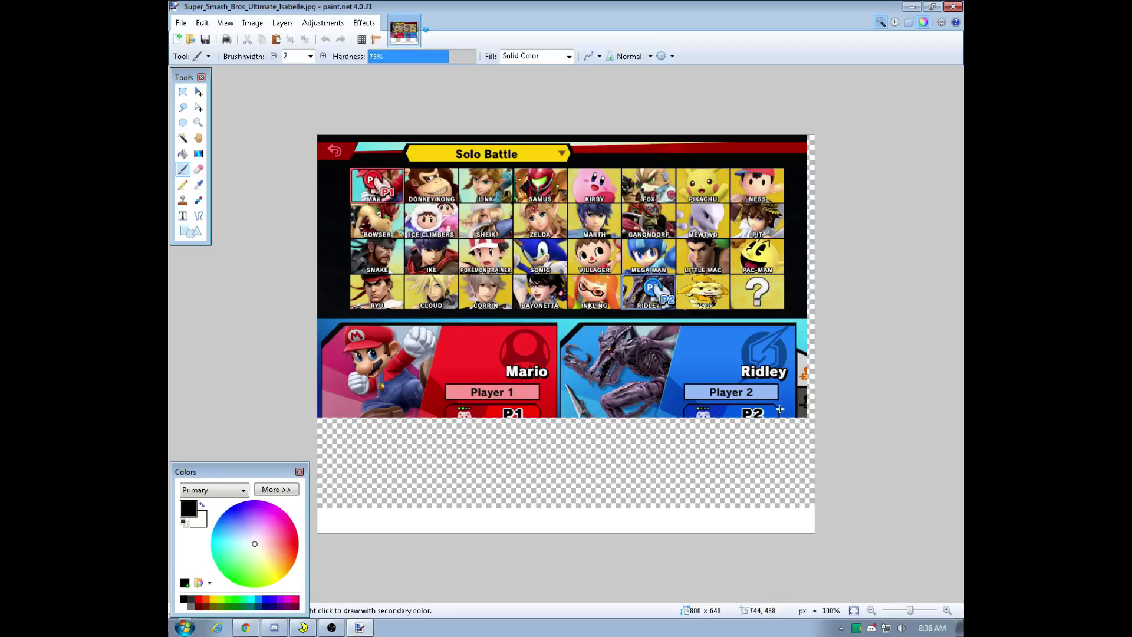
- Import image1.jpeg from the Downloads folder as a new layer and move it towards the middle of the canvas
left_click(264, 27)
left_click(263, 25)
left_click(260, 24)
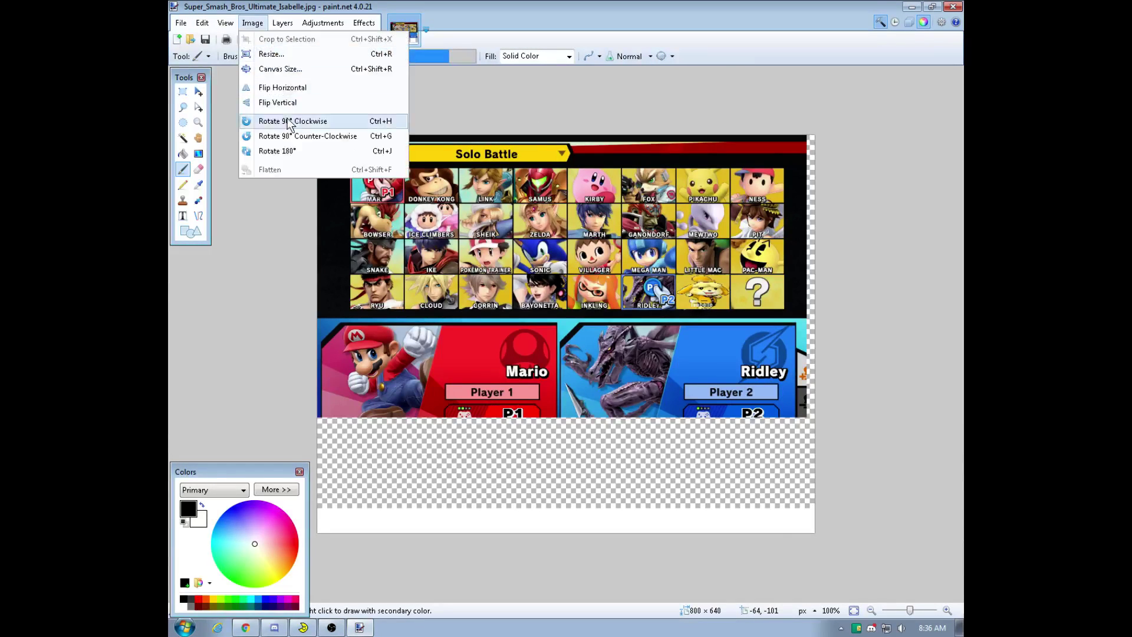
mouse_move(282, 23)
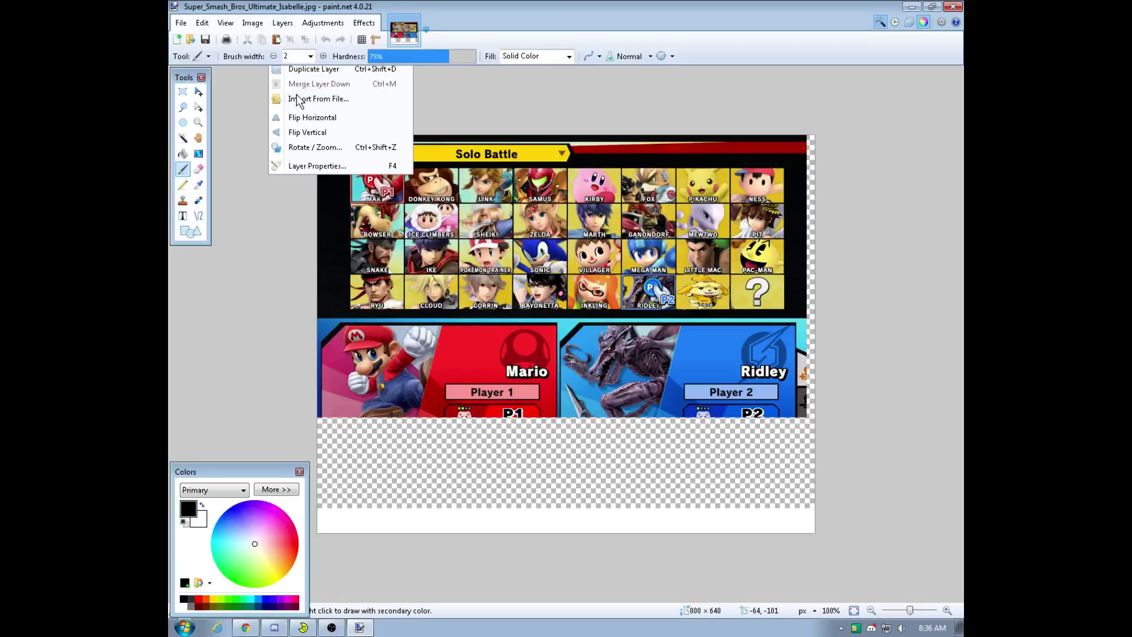
left_click(298, 101)
type("i")
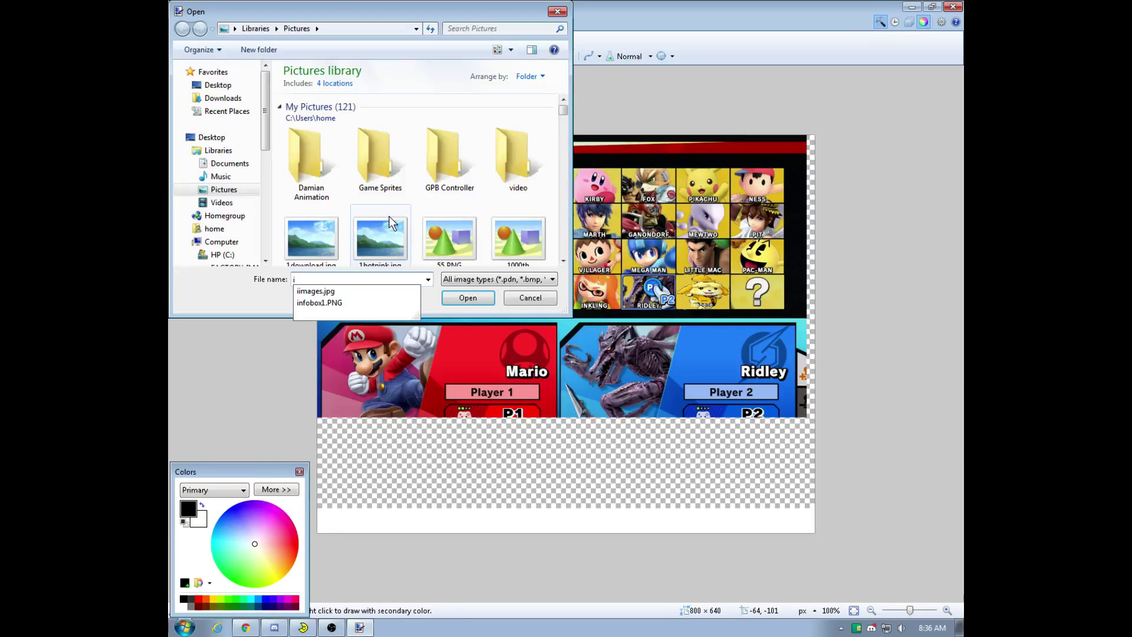
key("BackSpace")
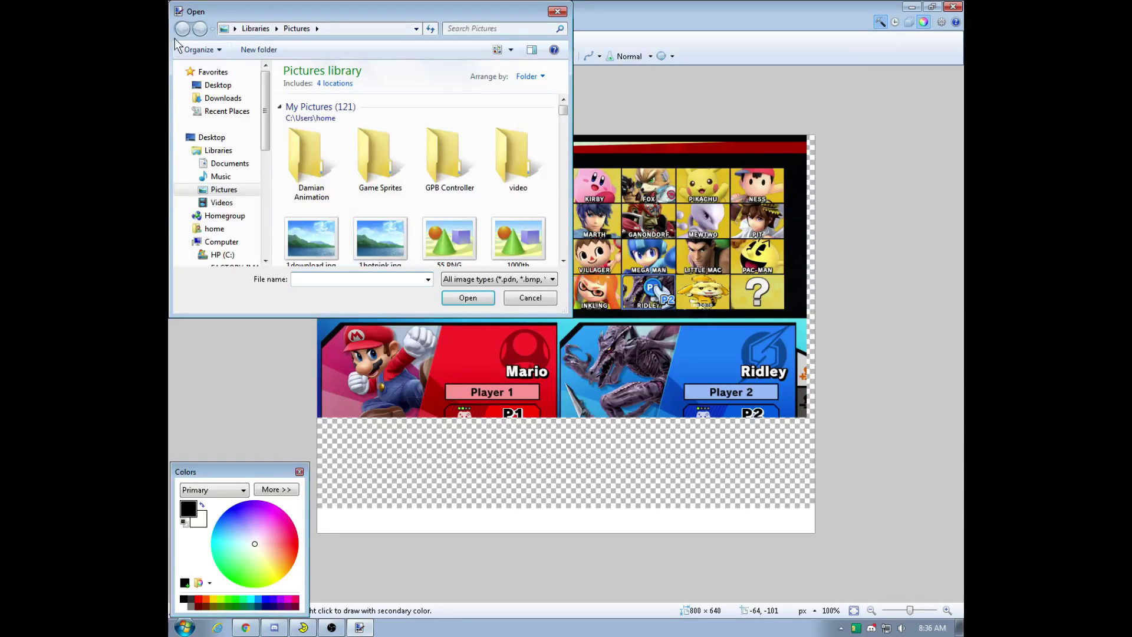
left_click(215, 99)
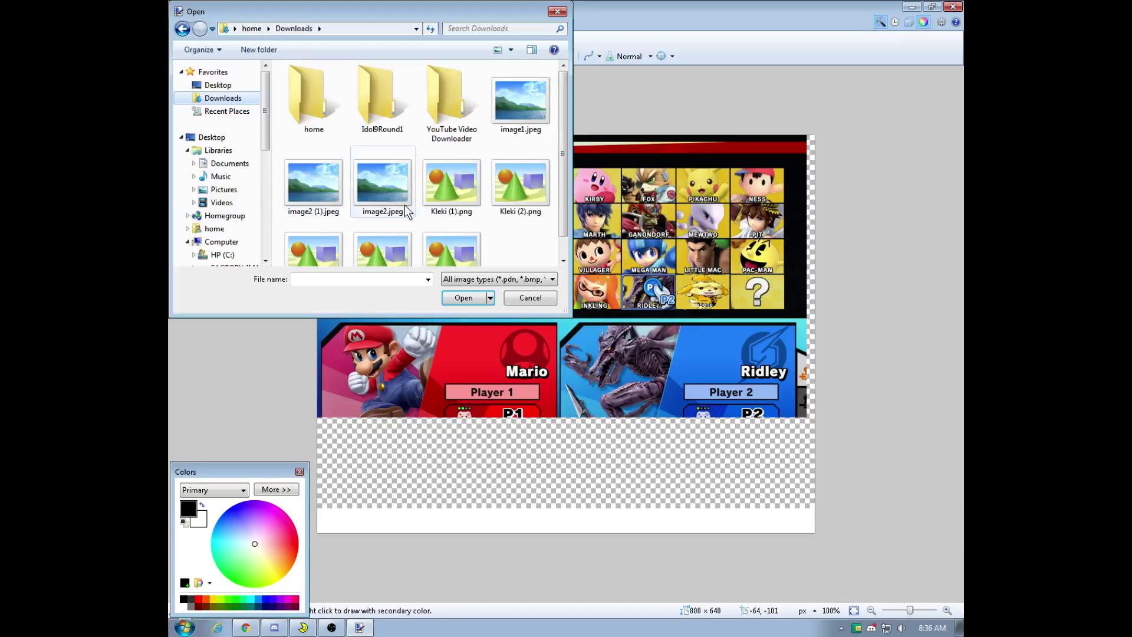
double_click(519, 118)
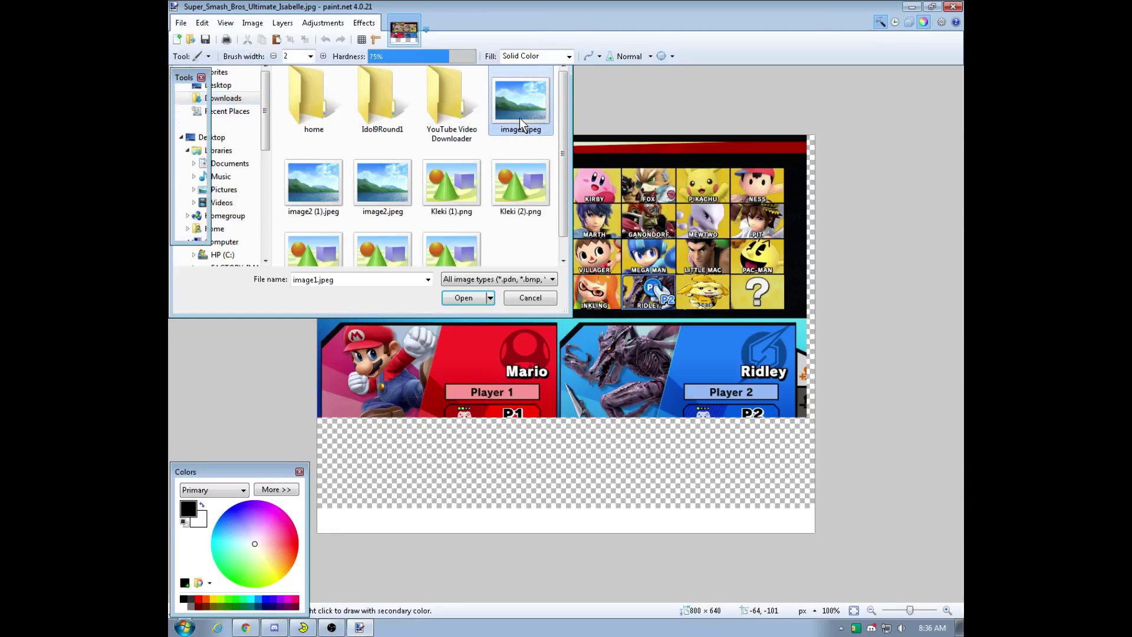
left_click_drag(534, 356, 648, 350)
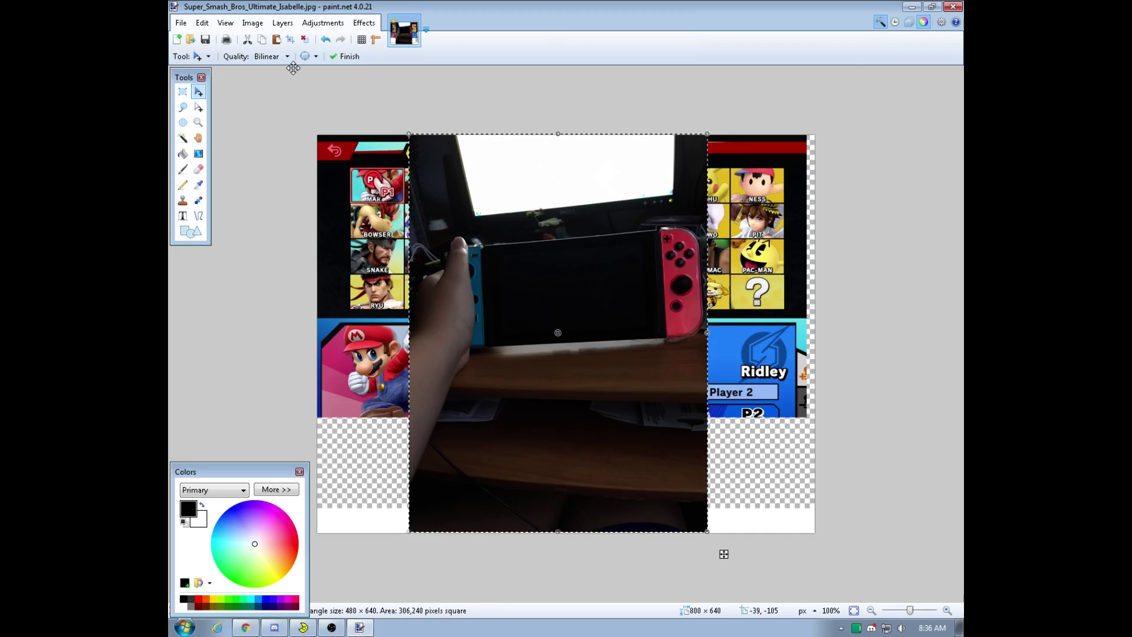
- Show the layer list and move the Background layer above the image1 layer
left_click(909, 23)
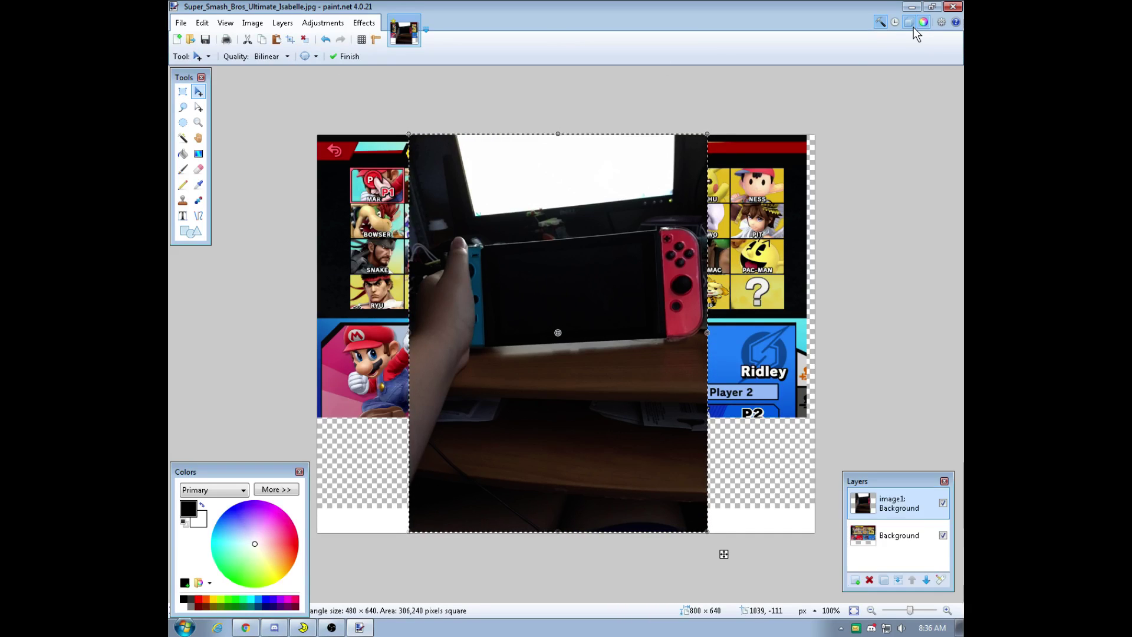
left_click_drag(904, 528, 896, 490)
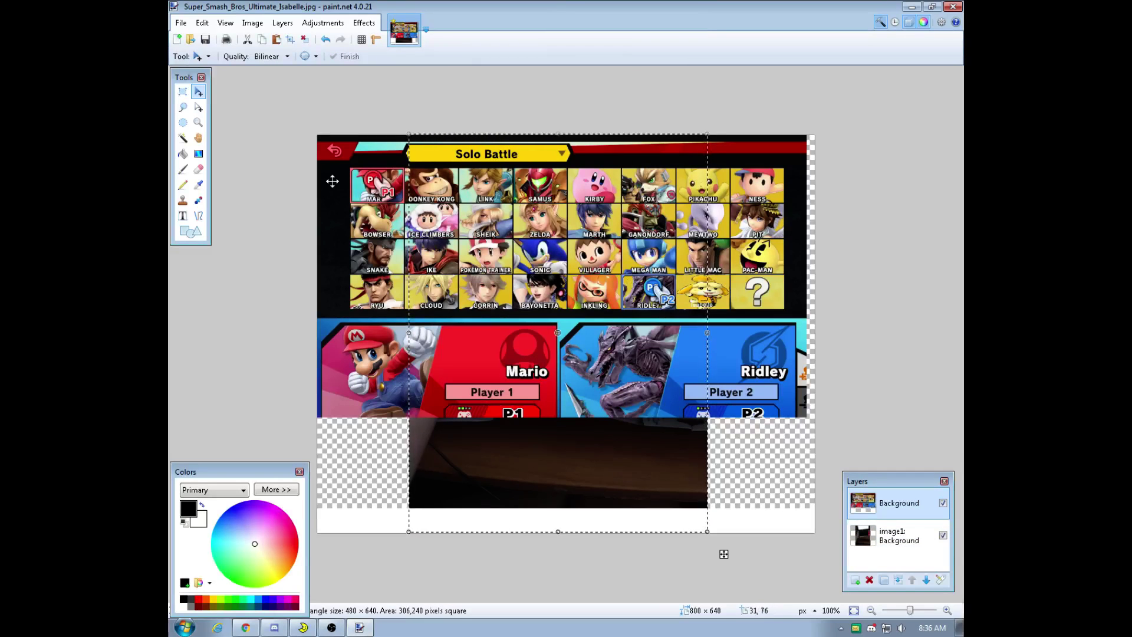
- Select the character-select image on the Background layer, scale it to about 240 × 133 px and move it onto the Switch's screen
left_click(183, 92)
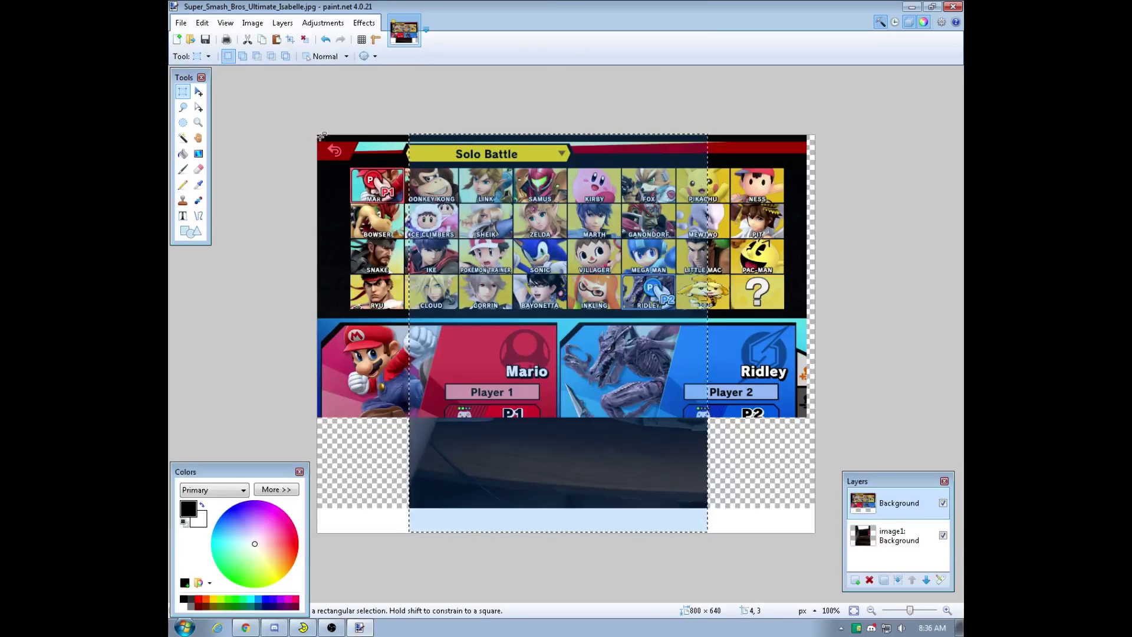
left_click_drag(317, 136, 808, 417)
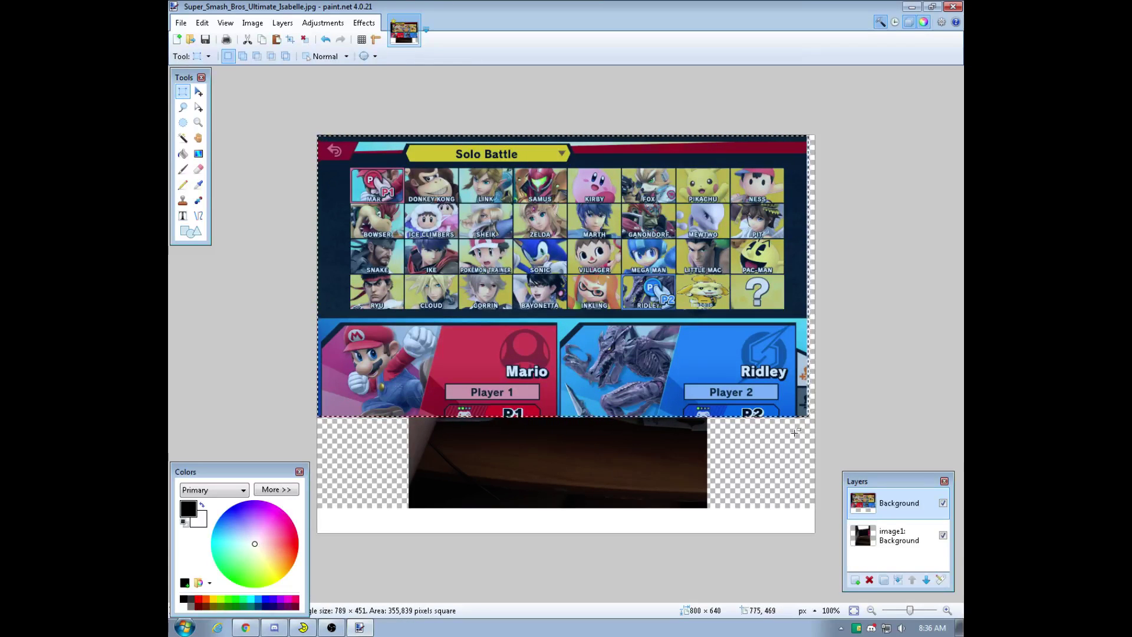
left_click(198, 92)
left_click_drag(319, 138, 568, 273)
left_click_drag(660, 326, 602, 297)
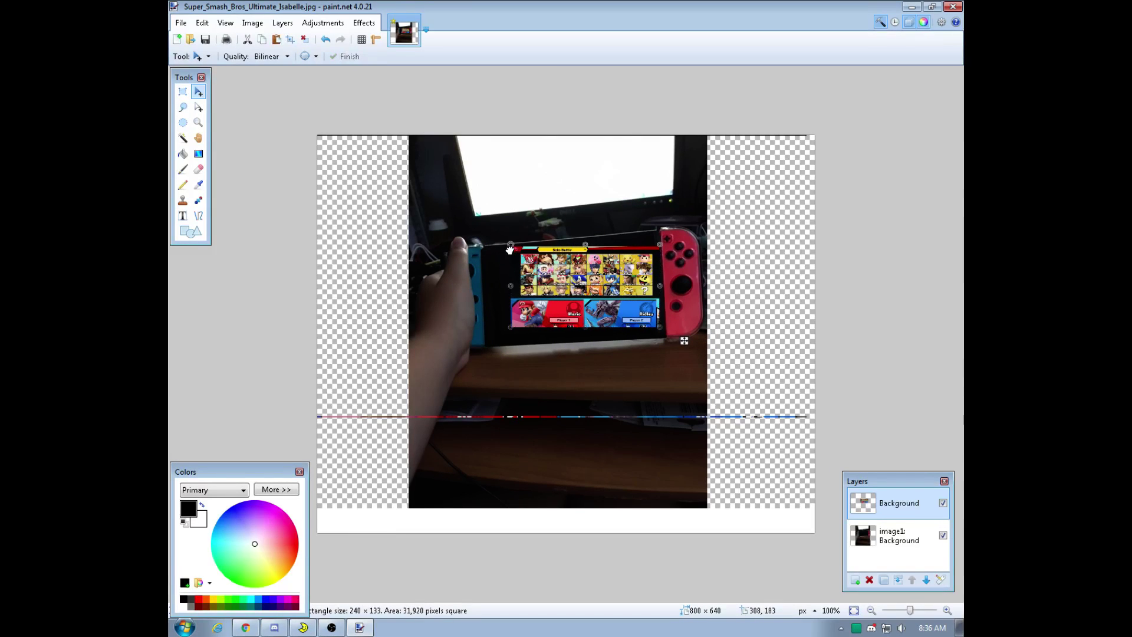
- Enlarge the character-select image to fit the Switch's screen and rotate it about 3.5° to match the console's tilt
left_click_drag(509, 246, 496, 242)
left_click_drag(575, 261, 581, 221)
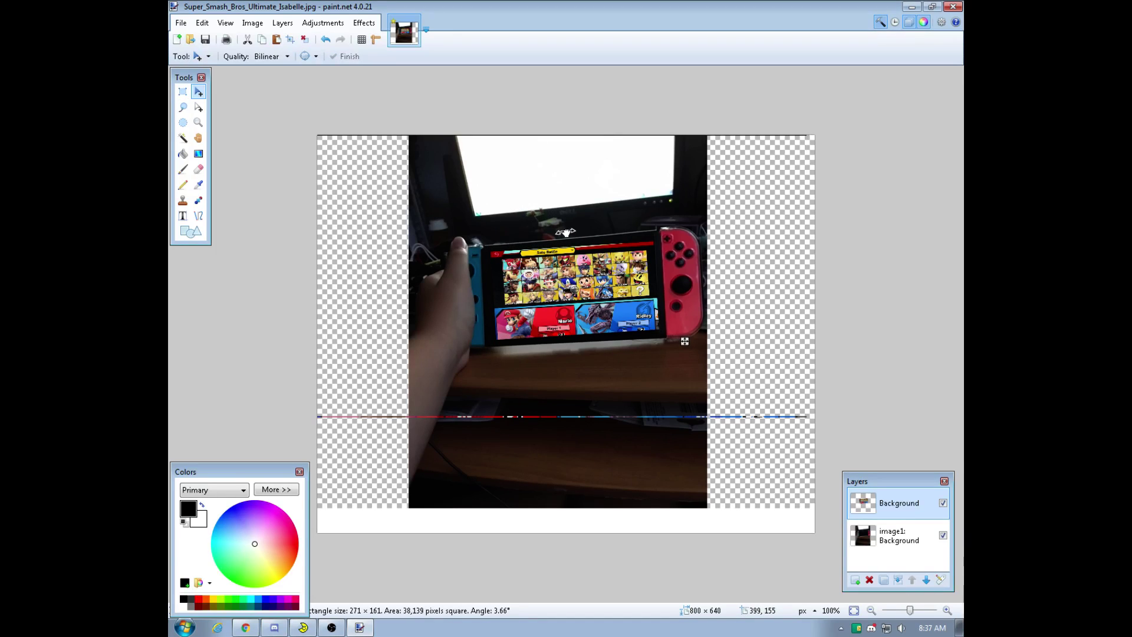
left_click_drag(567, 230, 565, 226)
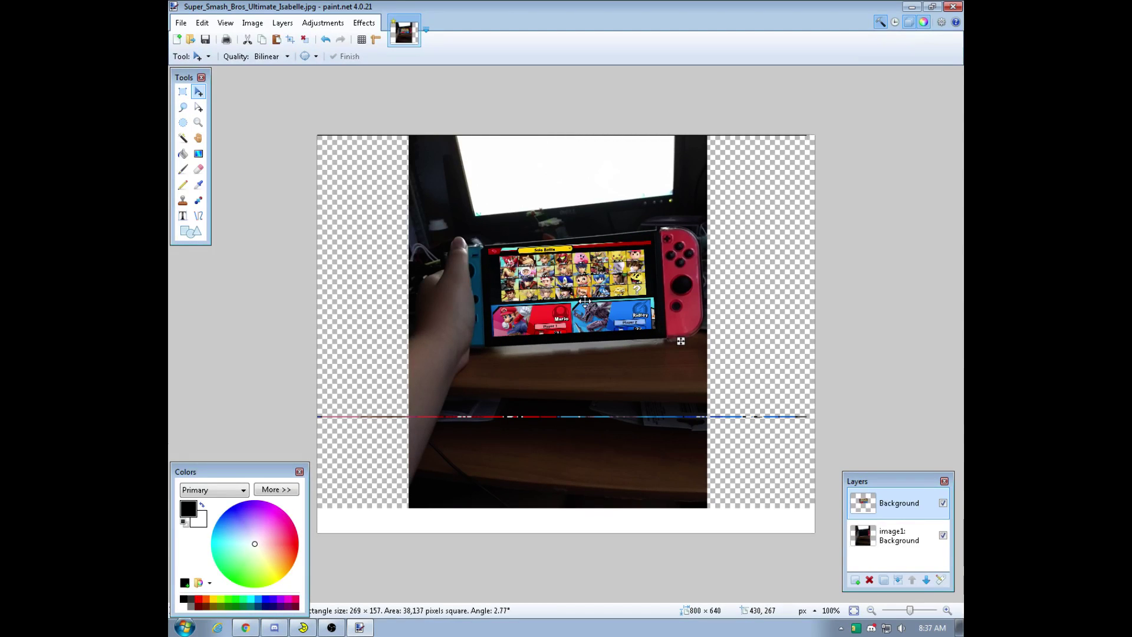
left_click_drag(614, 346, 619, 347)
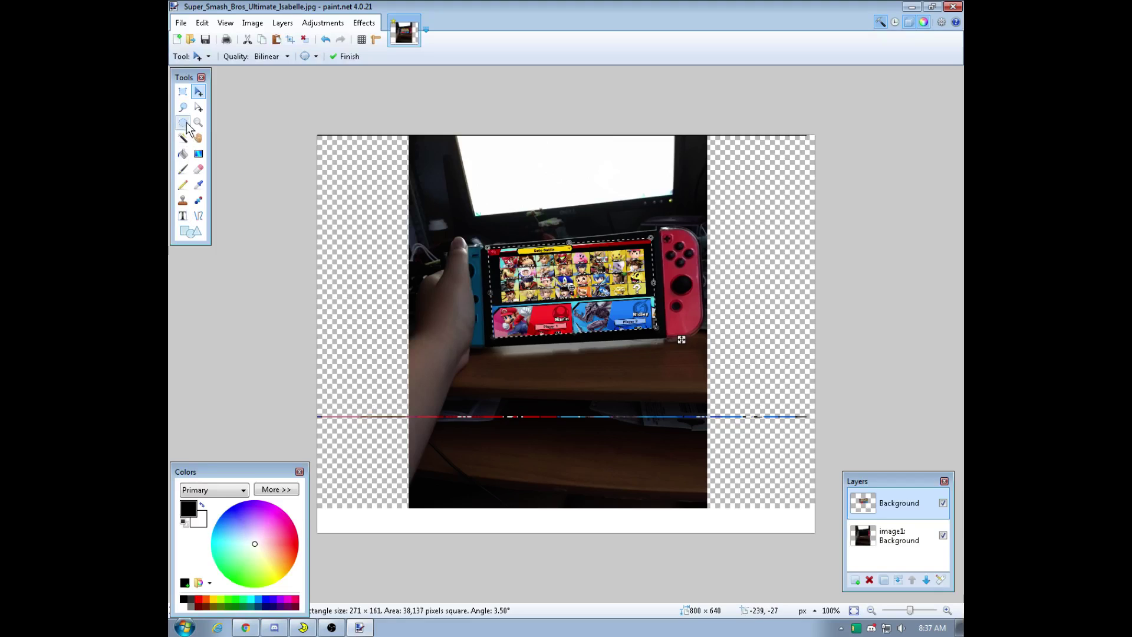
- Erase the lower part of the Switch photo on the image1 layer, from just below the hand to the canvas's bottom edge
left_click(886, 536)
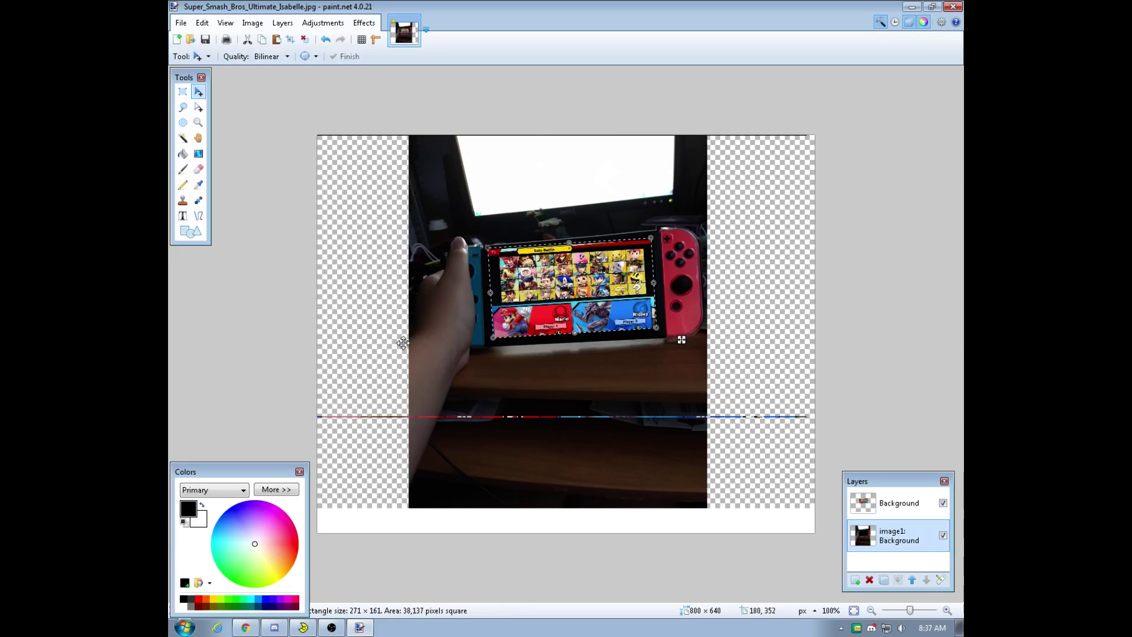
left_click(183, 91)
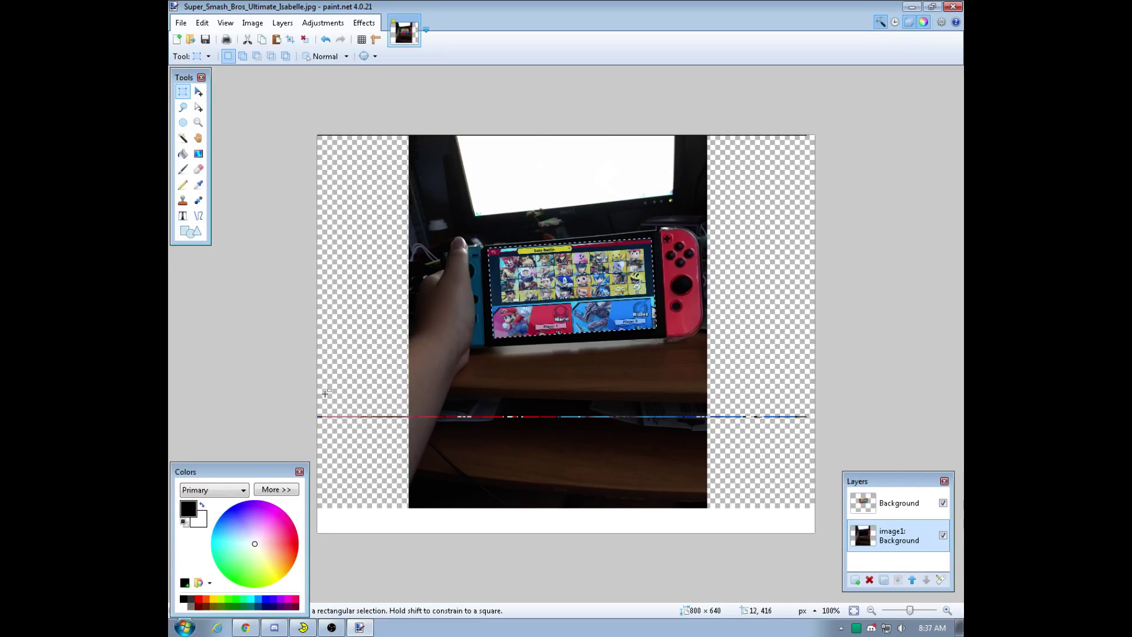
mouse_move(317, 396)
left_mouse_down()
mouse_move(760, 489)
mouse_move(819, 513)
mouse_move(826, 535)
left_mouse_up()
key("Delete")
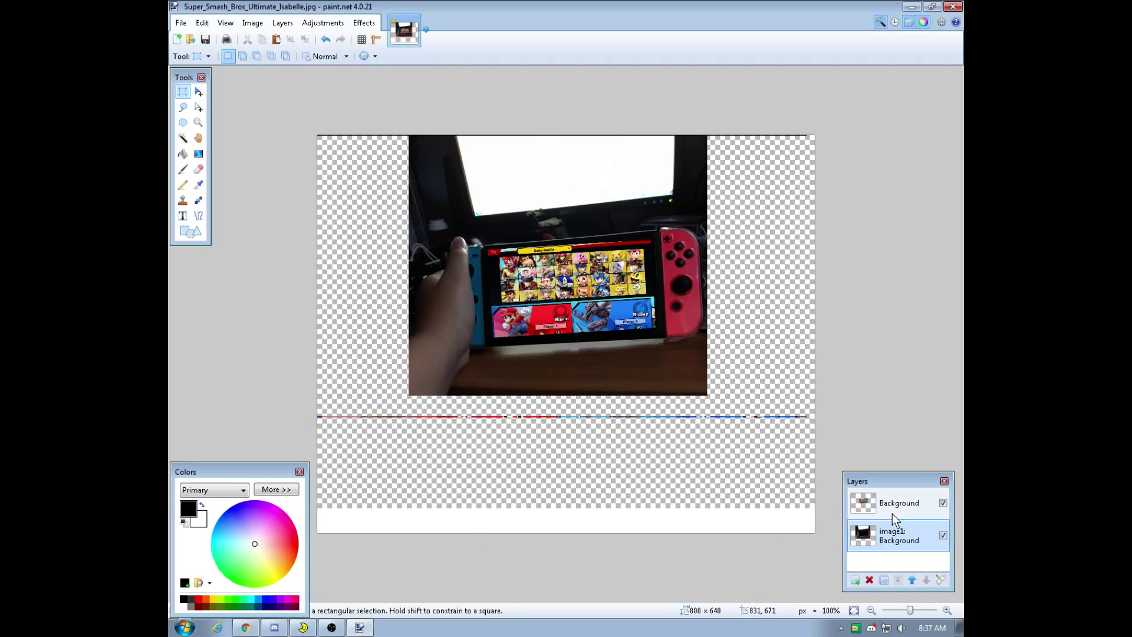
- Erase the leftover coloured strip and white area below the photo on the Background layer
left_click_drag(886, 510, 884, 526)
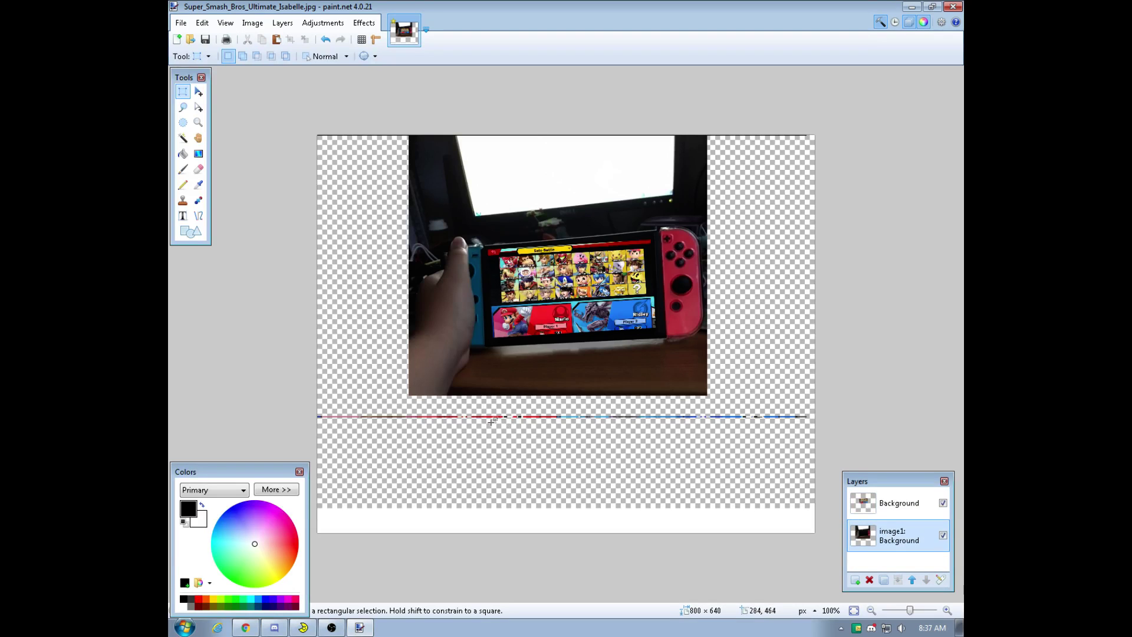
left_click(892, 503)
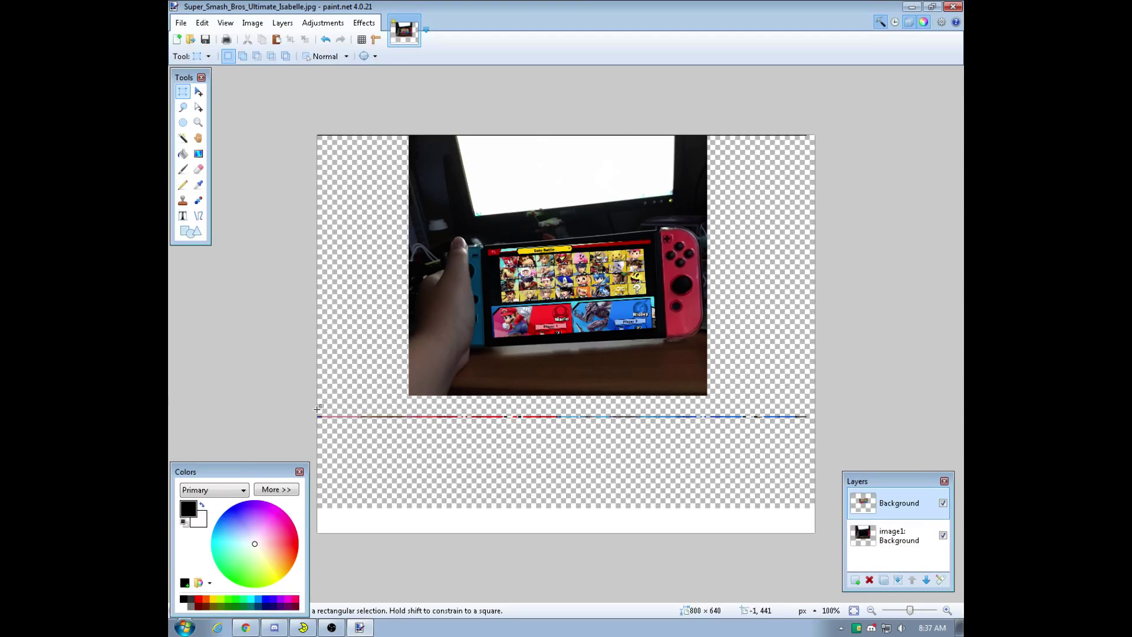
mouse_move(317, 408)
left_mouse_down()
mouse_move(546, 511)
mouse_move(827, 521)
mouse_move(816, 546)
left_mouse_up()
key("Delete")
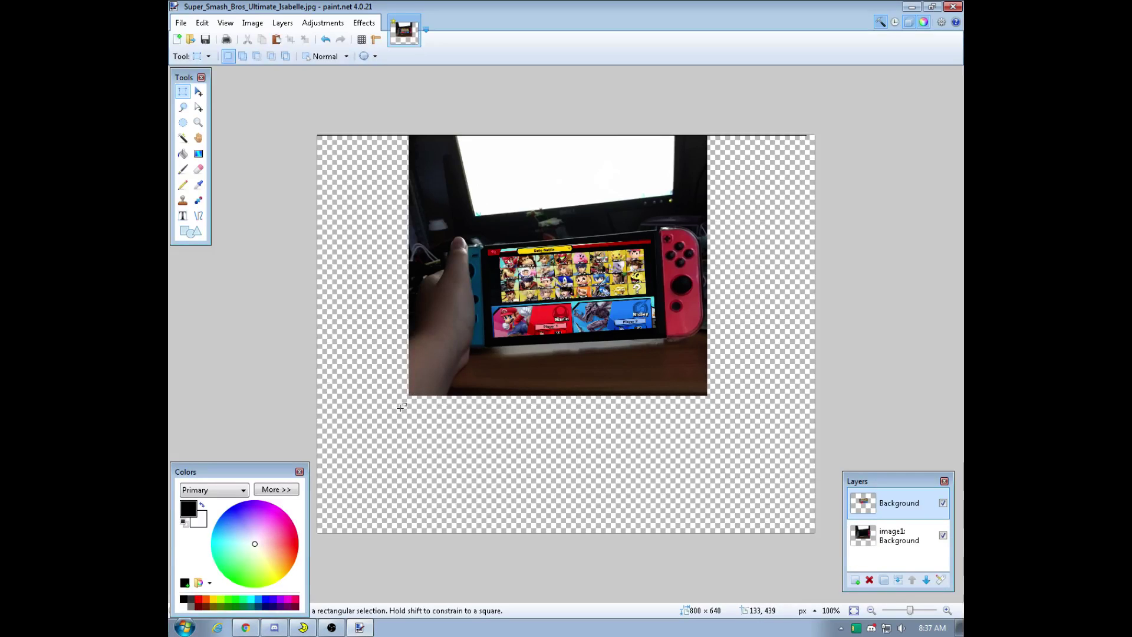
- Select an area of about 520 × 440 px around the photo on the Background layer and move its contents down
left_click_drag(401, 407, 723, 111)
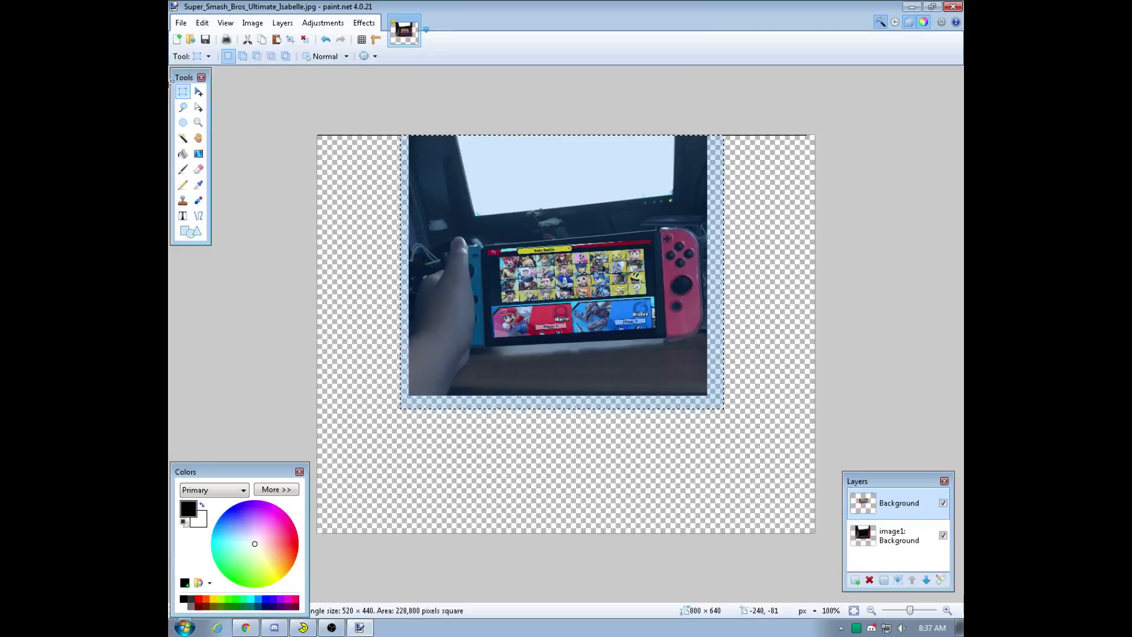
left_click(198, 92)
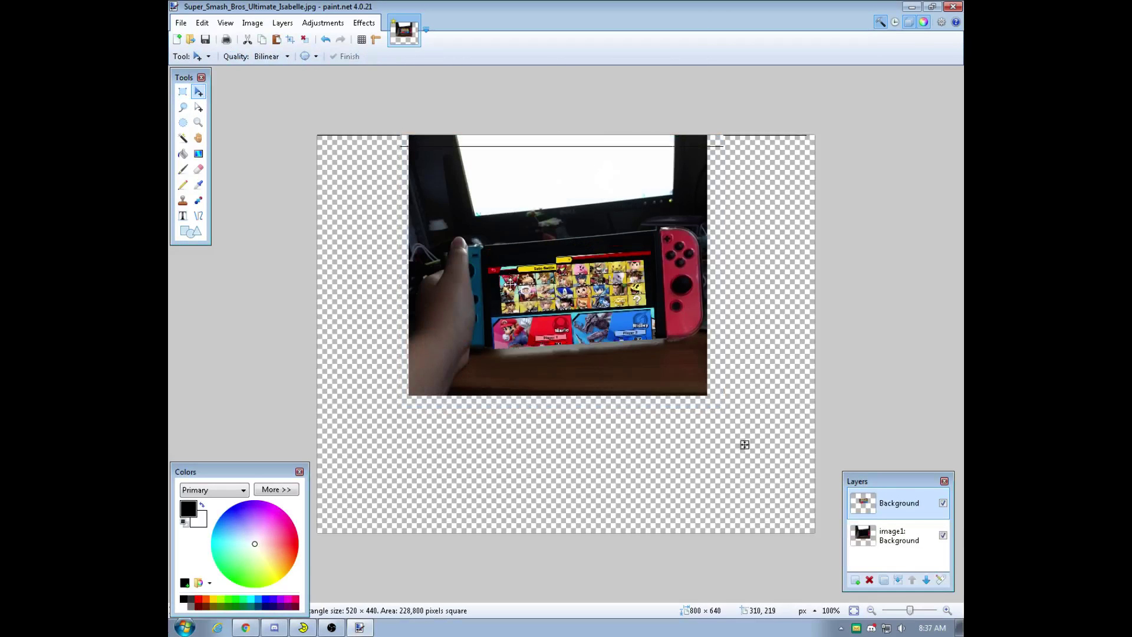
left_click_drag(745, 442, 750, 466)
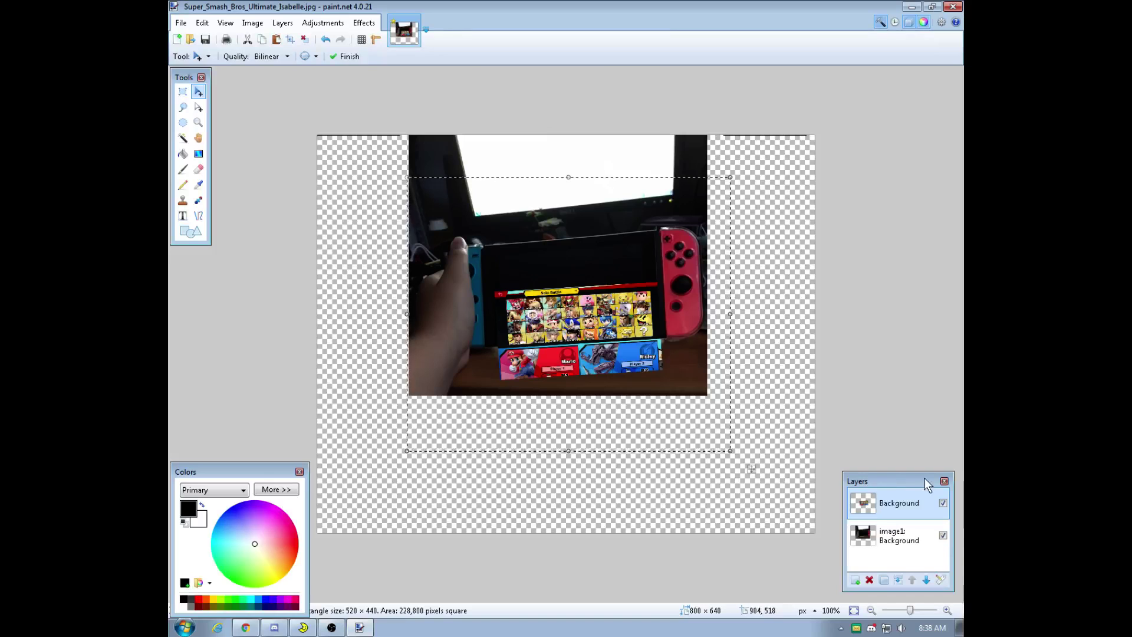
- Select about 610 × 542 px around the Switch photo on the image1 layer and move it down to realign with the character-select image
left_click(894, 546)
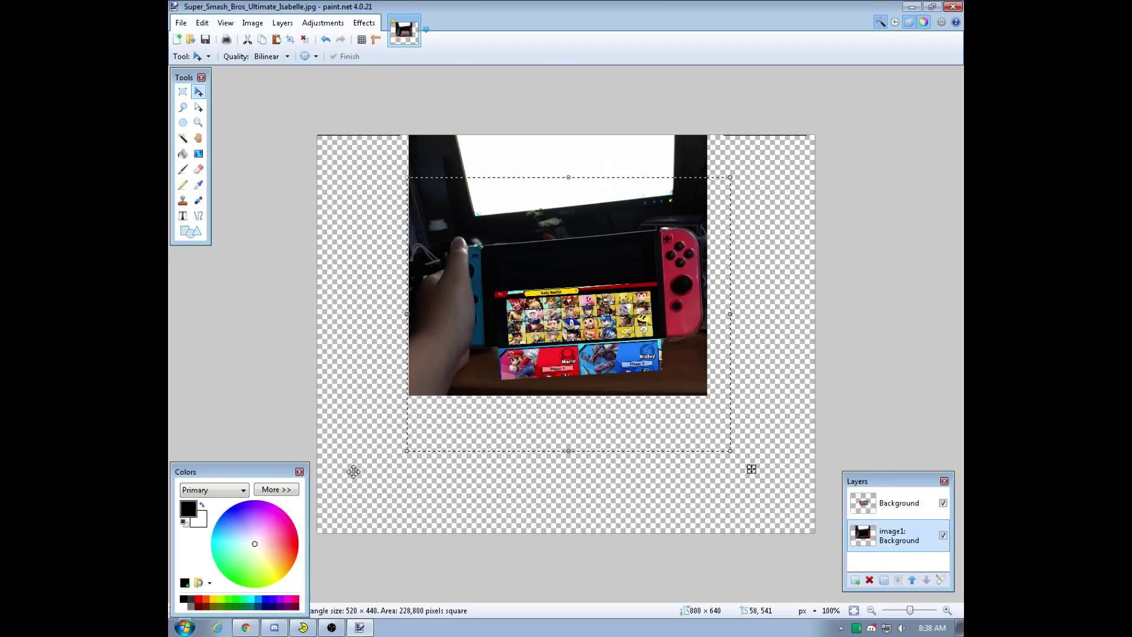
left_click(184, 92)
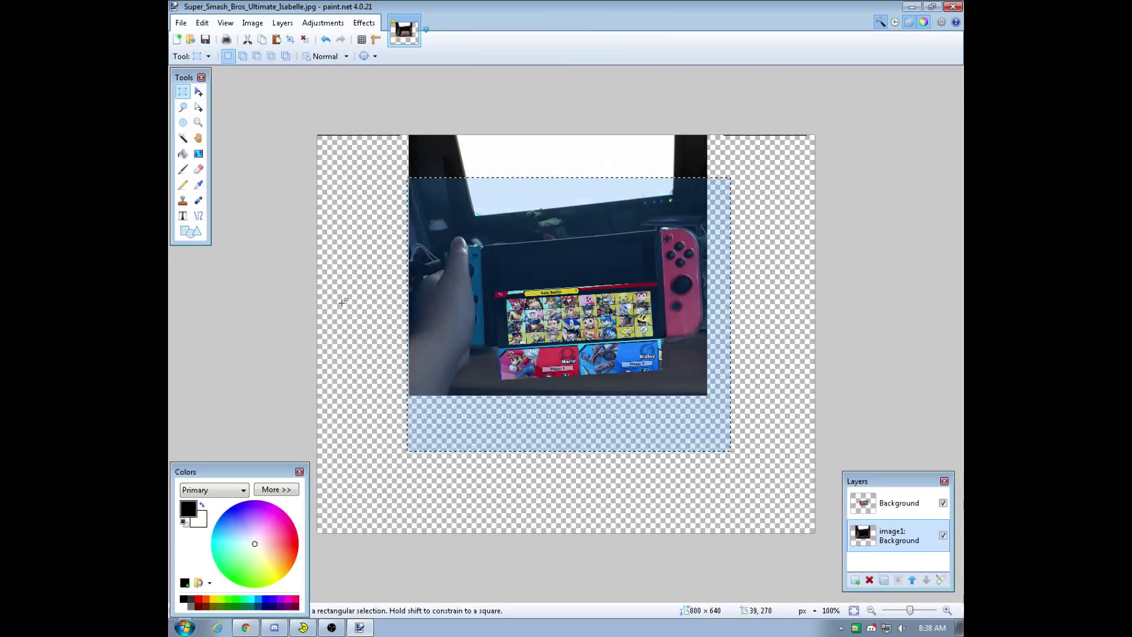
left_click(374, 471)
left_click_drag(374, 472, 753, 135)
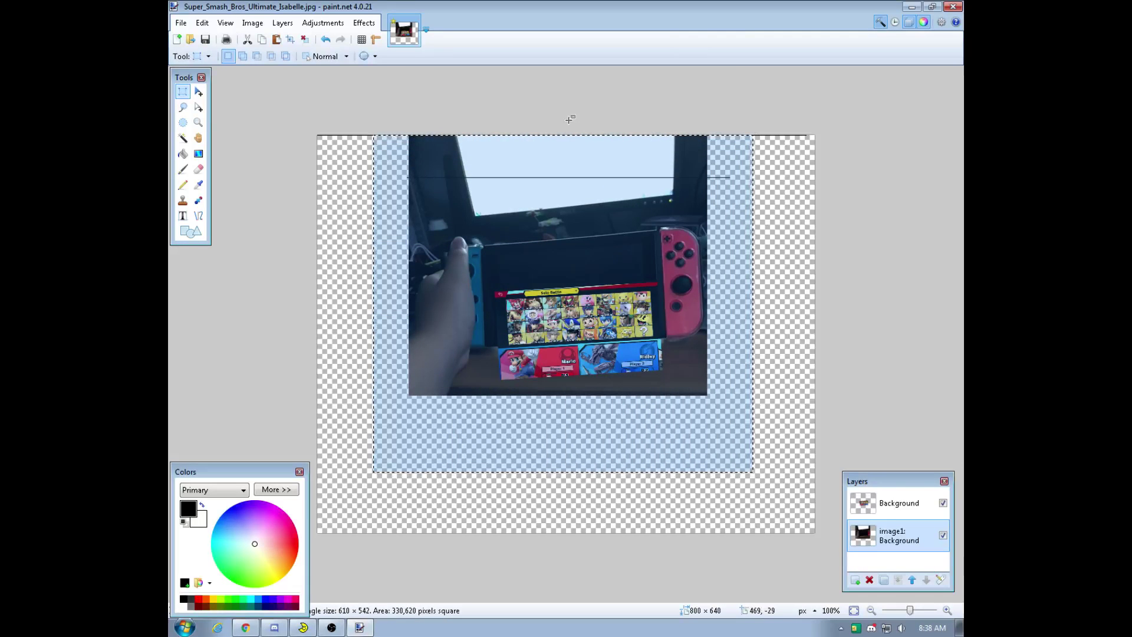
left_click(198, 91)
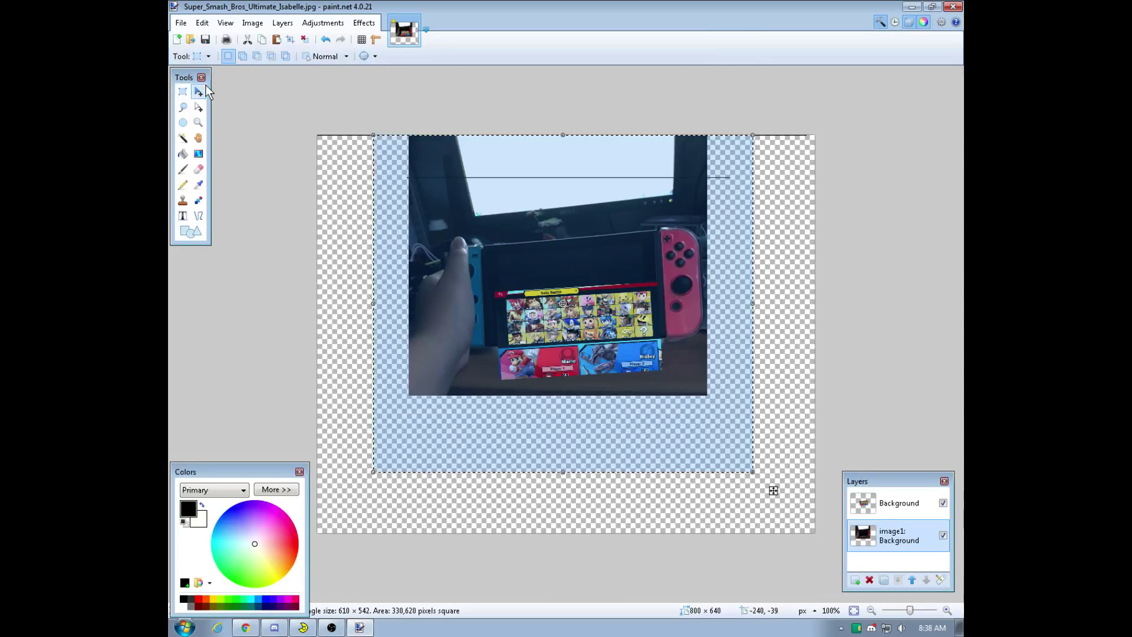
left_click_drag(773, 485, 779, 529)
left_click_drag(544, 366, 544, 369)
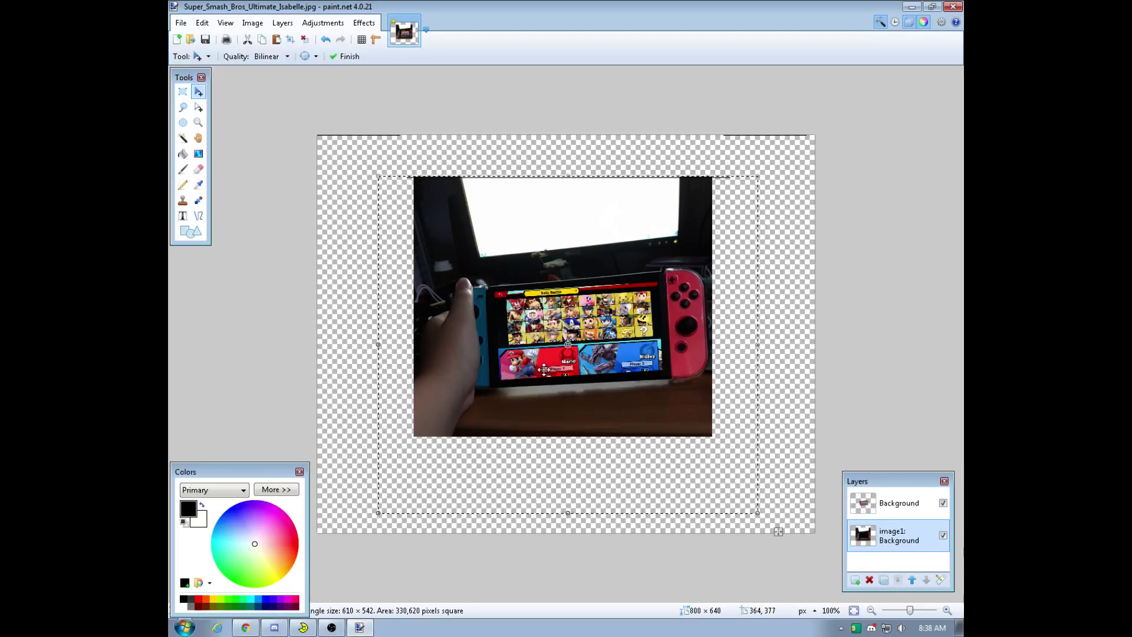
- Rotate the selection on the Background layer by about 1.19° to line the character-select image up with the Switch's screen
left_click(900, 503)
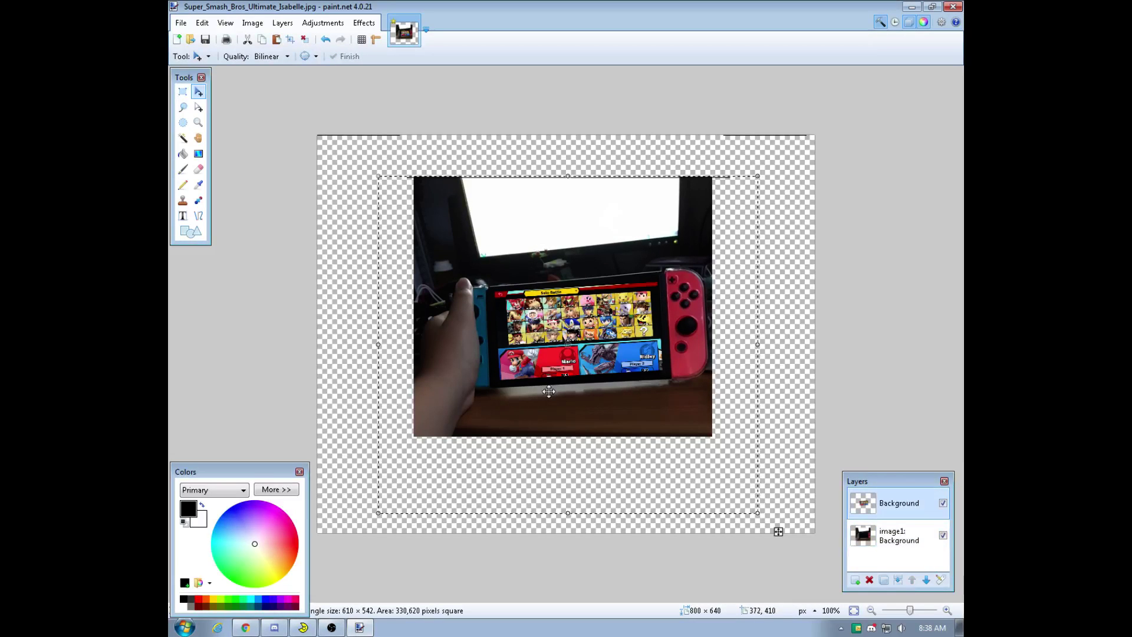
left_click_drag(611, 530, 622, 531)
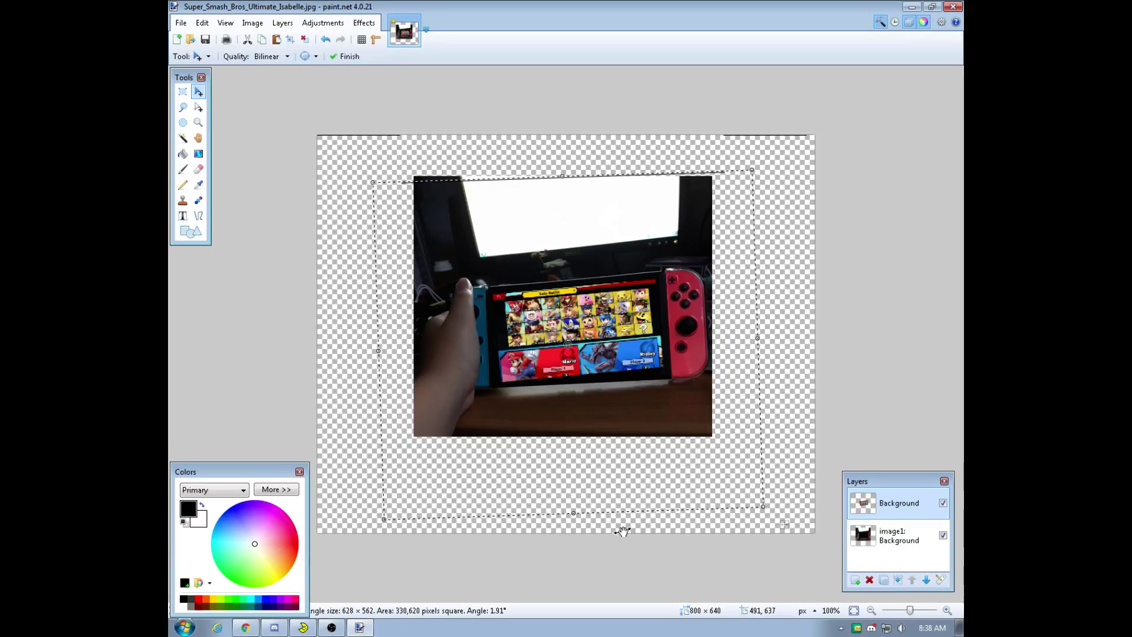
key("Return")
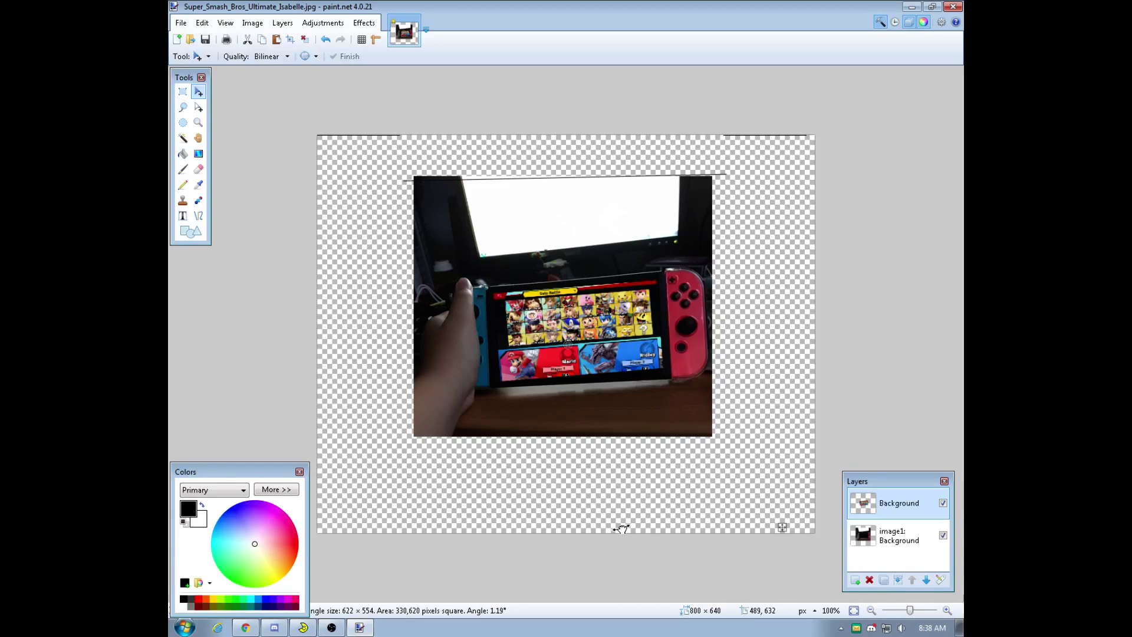
left_click(622, 529)
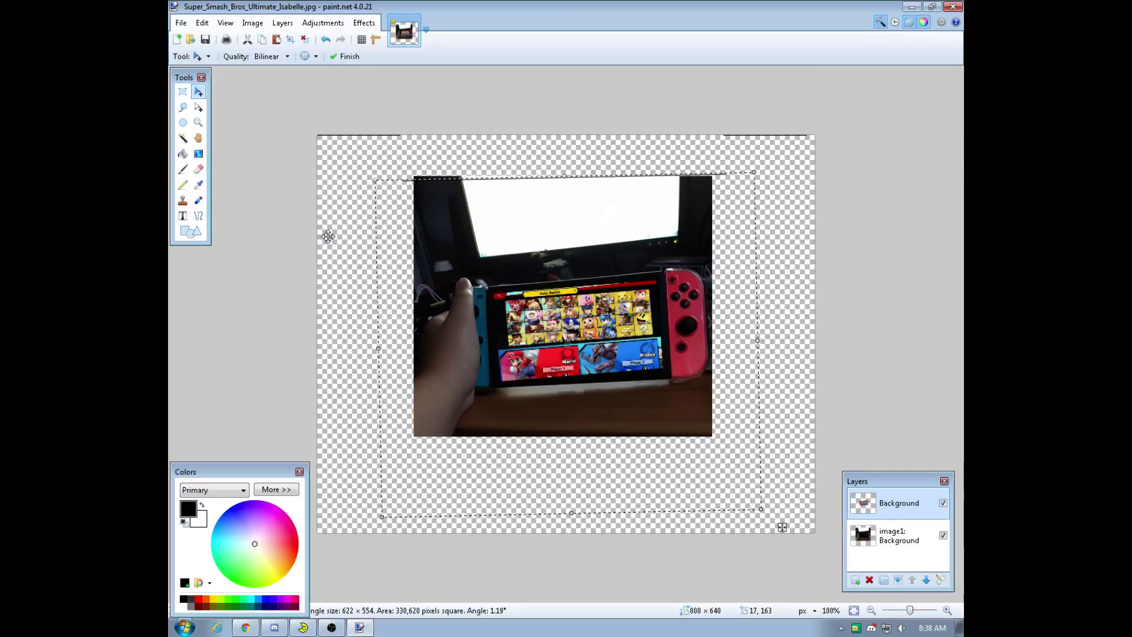
- Save the image as Super_Smash_Bros_Ultimate_Isabelle2.pdn in the Pictures library
left_click(204, 39)
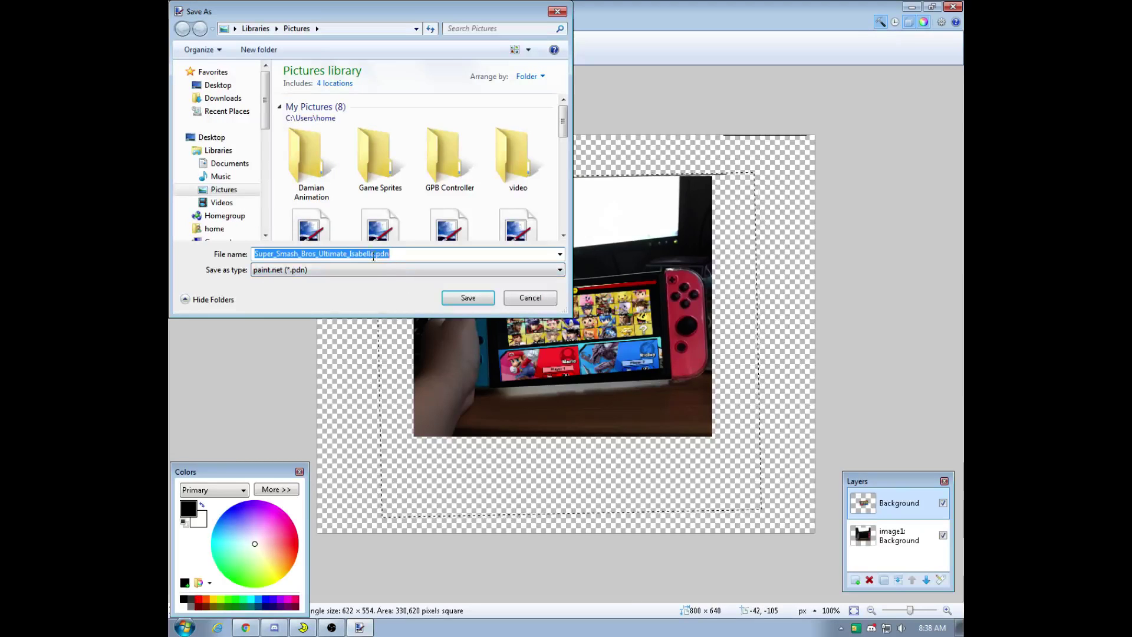
left_click(374, 258)
type("2")
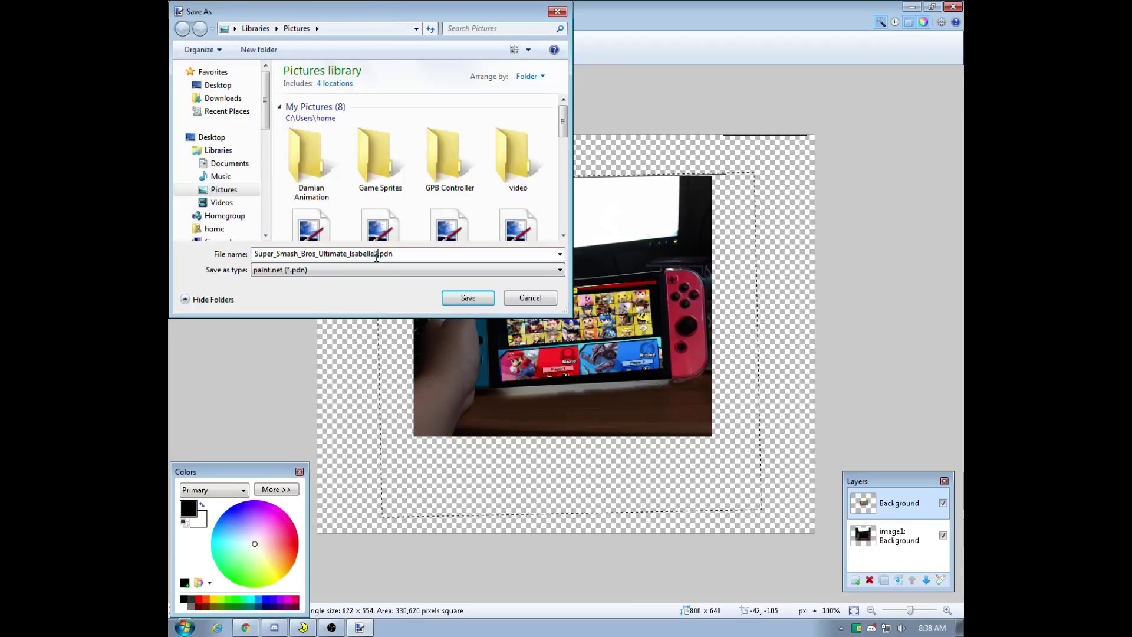
key("Return")
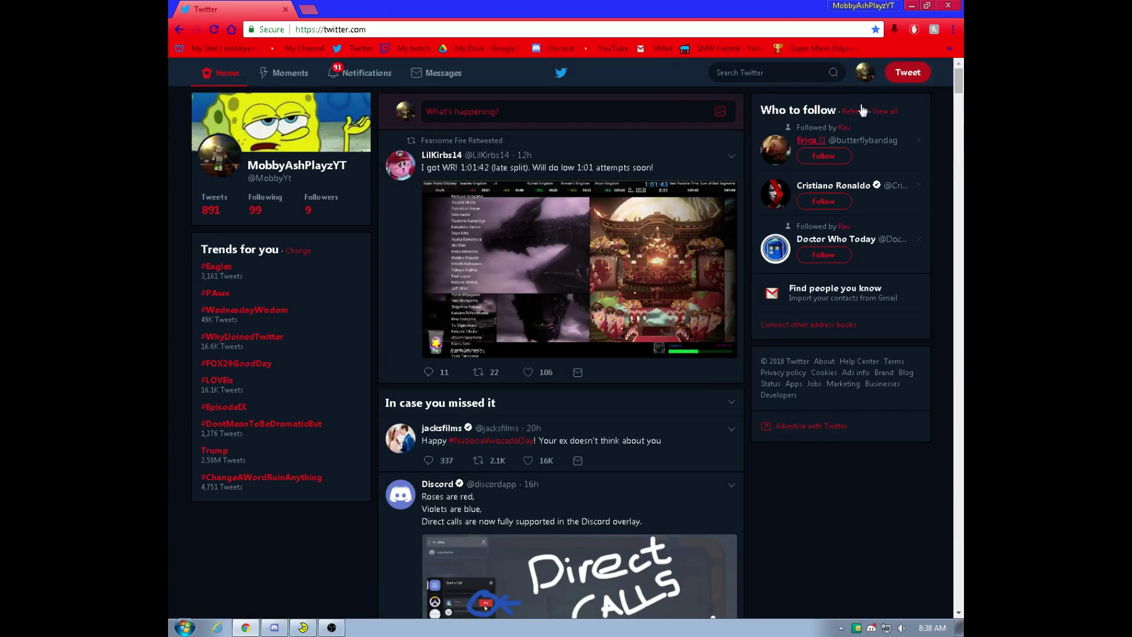
- Switch to Twitter and start a new tweet reading "#SmashBrosUltimate New DLC Confirmed! Isabelle"
left_click(900, 75)
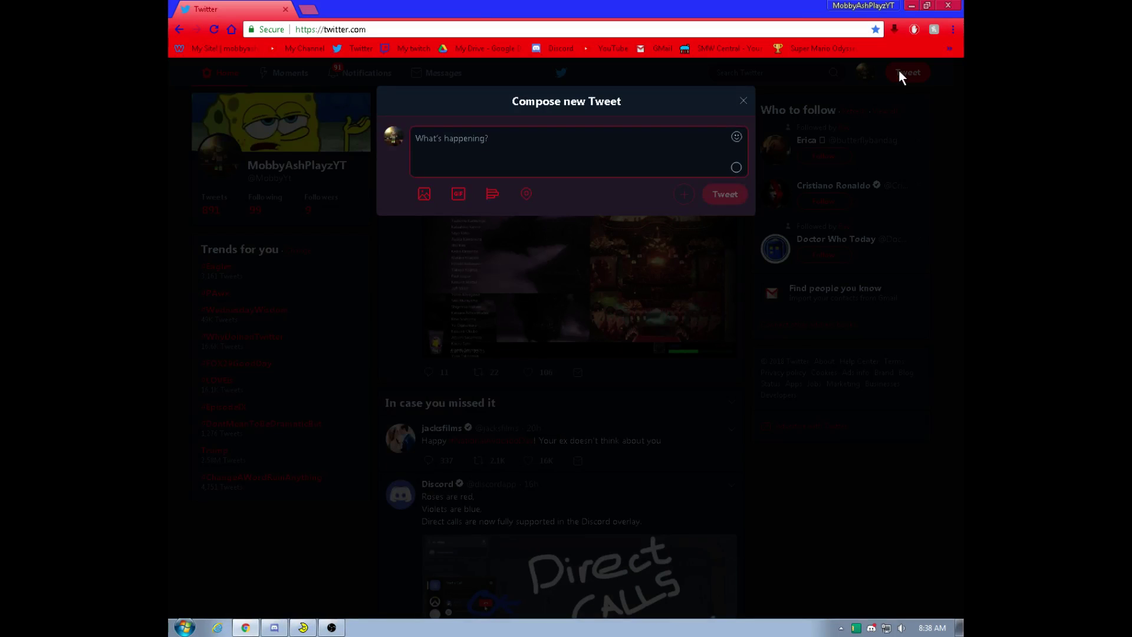
type("#")
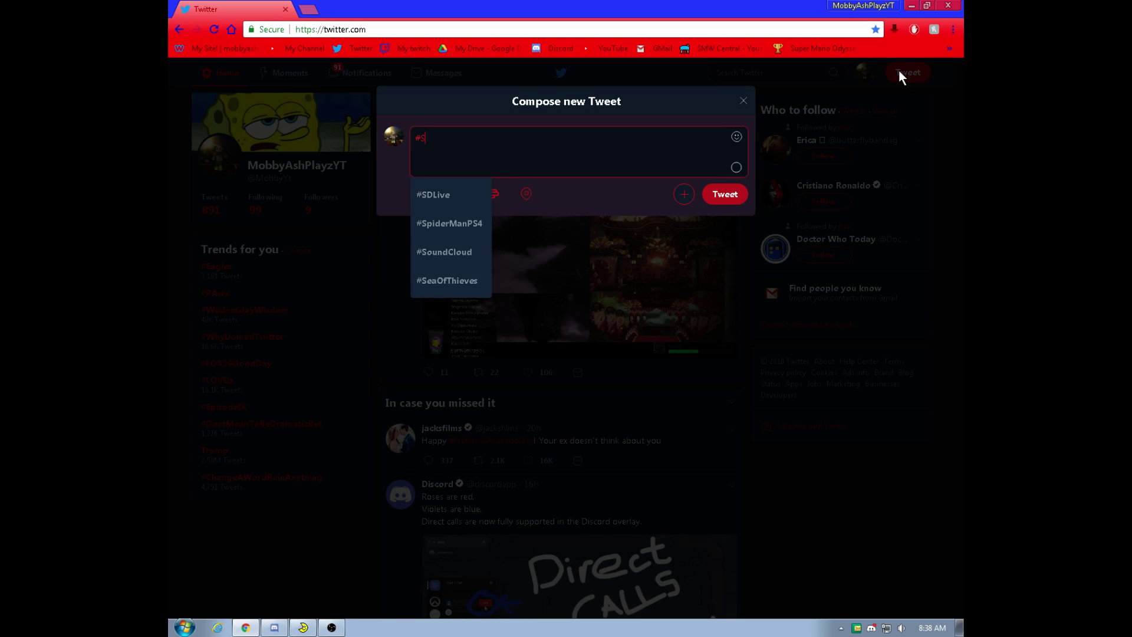
type("Sm")
key("Down")
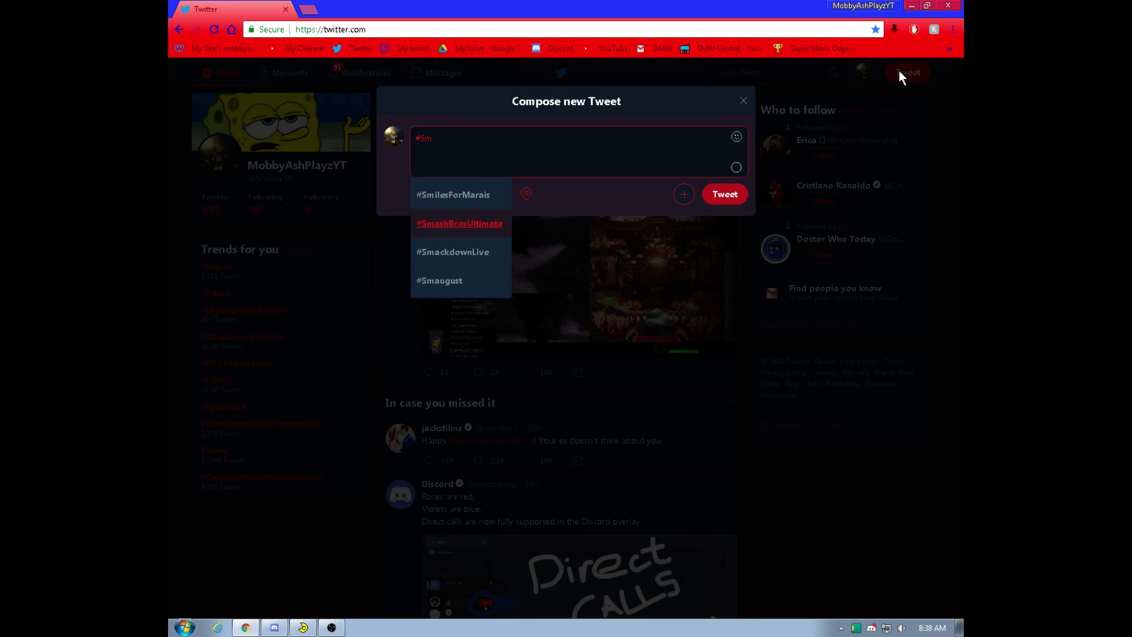
key("Return")
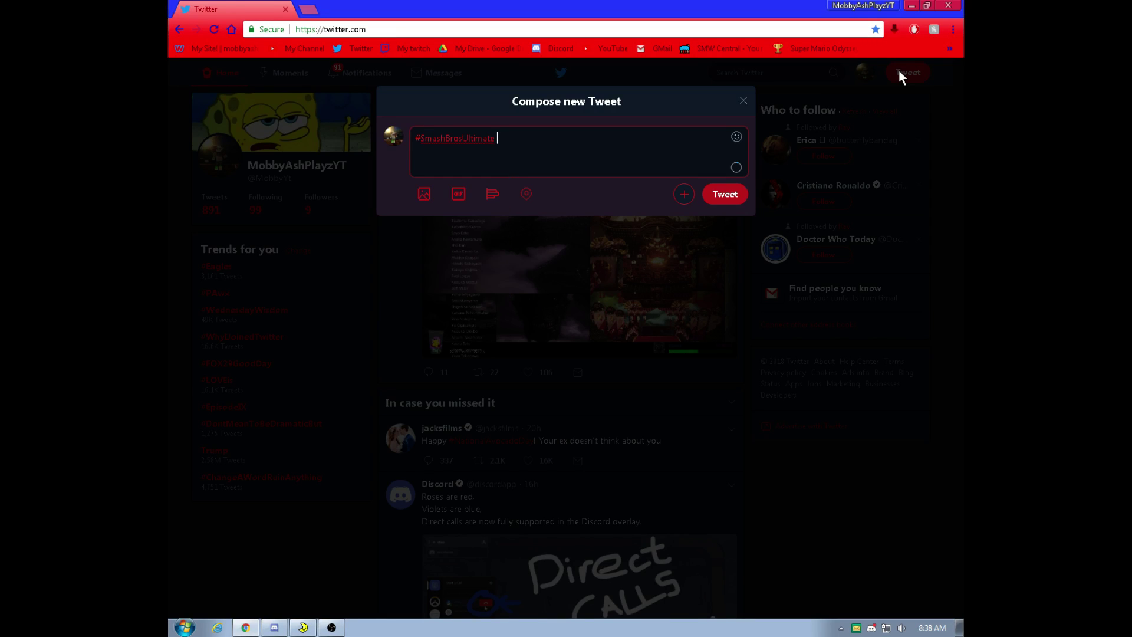
type("Newe")
type("DLC COnfirm")
key("BackSpace")
type("o")
- Switch to Discord to view the totally-legit-leaks channel, and return to the tweet draft
left_click(274, 628)
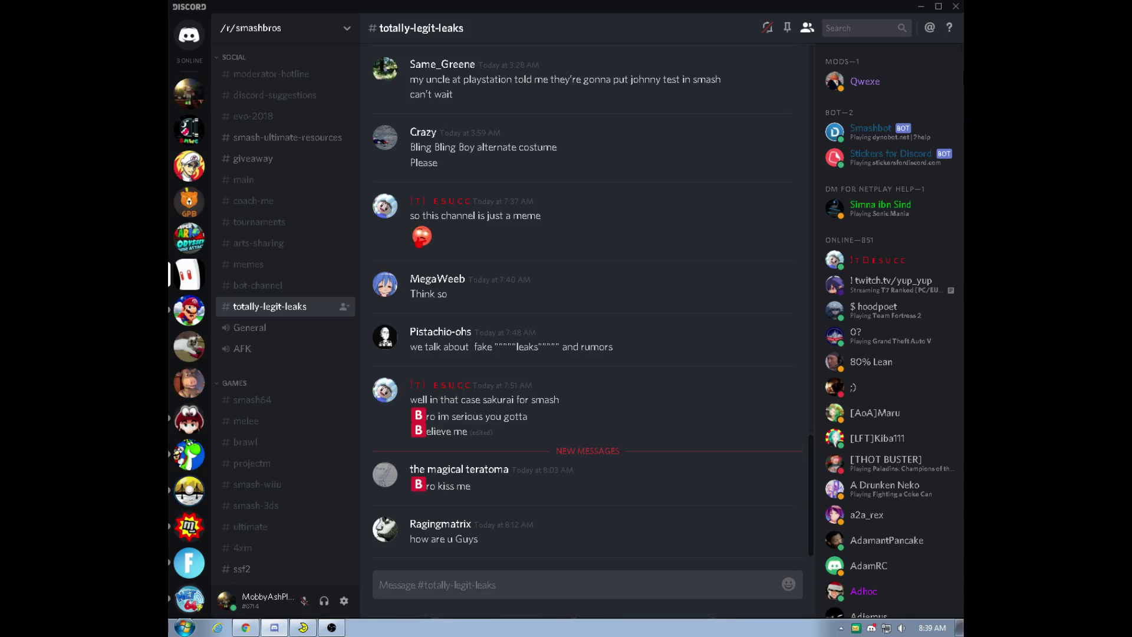
left_click(921, 6)
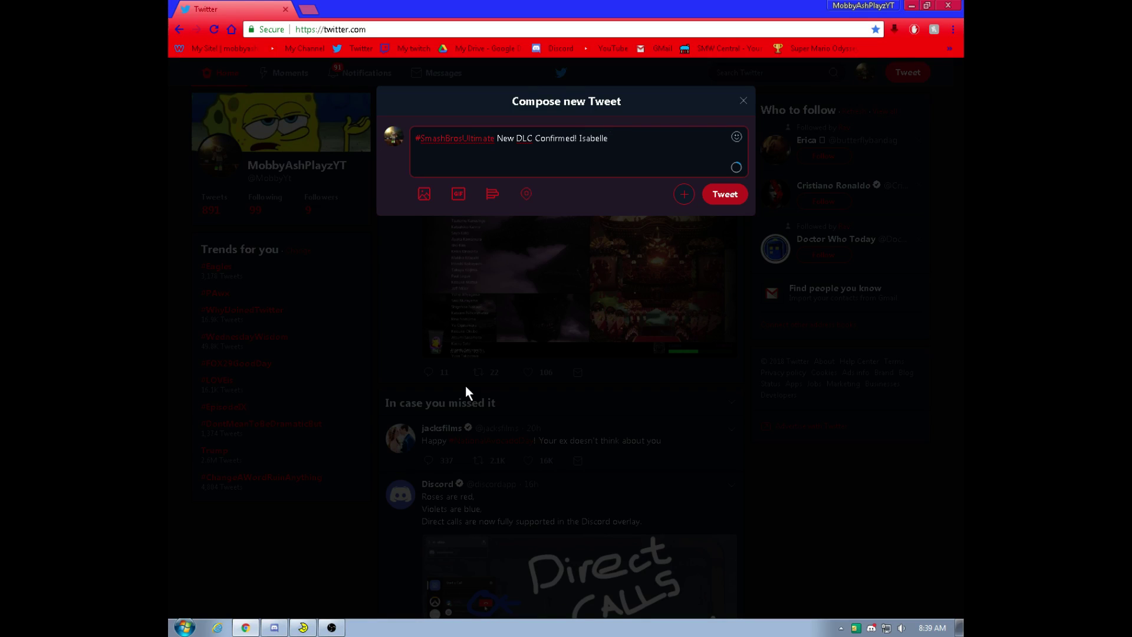
- Continue the tweet with "is coming and I don't have to wait!" and begin a new line with "Or"
type("ng ")
type("and I don't have to wait! ")
type("O")
key("BackSpace")
key("BackSpace")
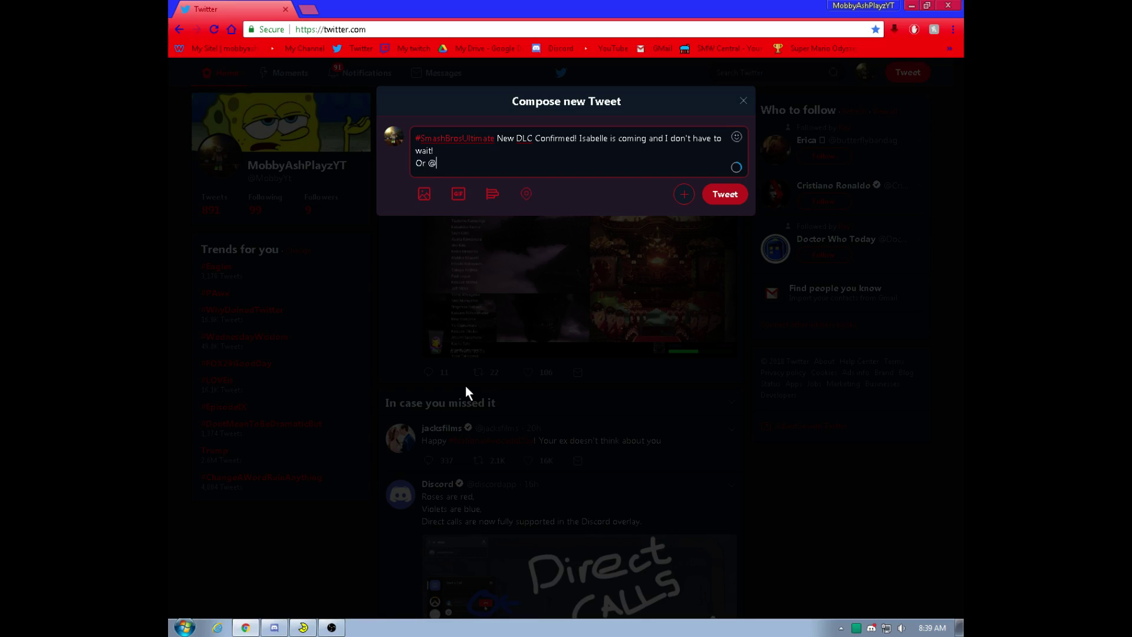
- Continue the tweet's "Or" line with a mention of the sister's account and "/ My sis (She loves it btw)", and start a new line
type("@GH")
key("BackSpace")
key("BackSpace")
type("Ha")
key("Down")
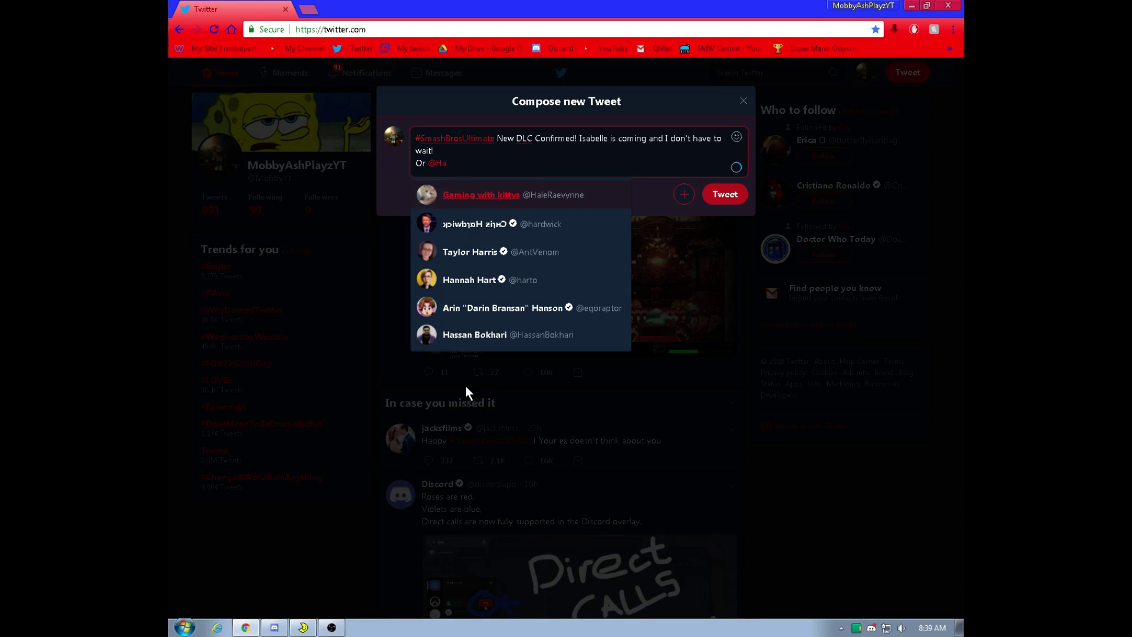
key("Return")
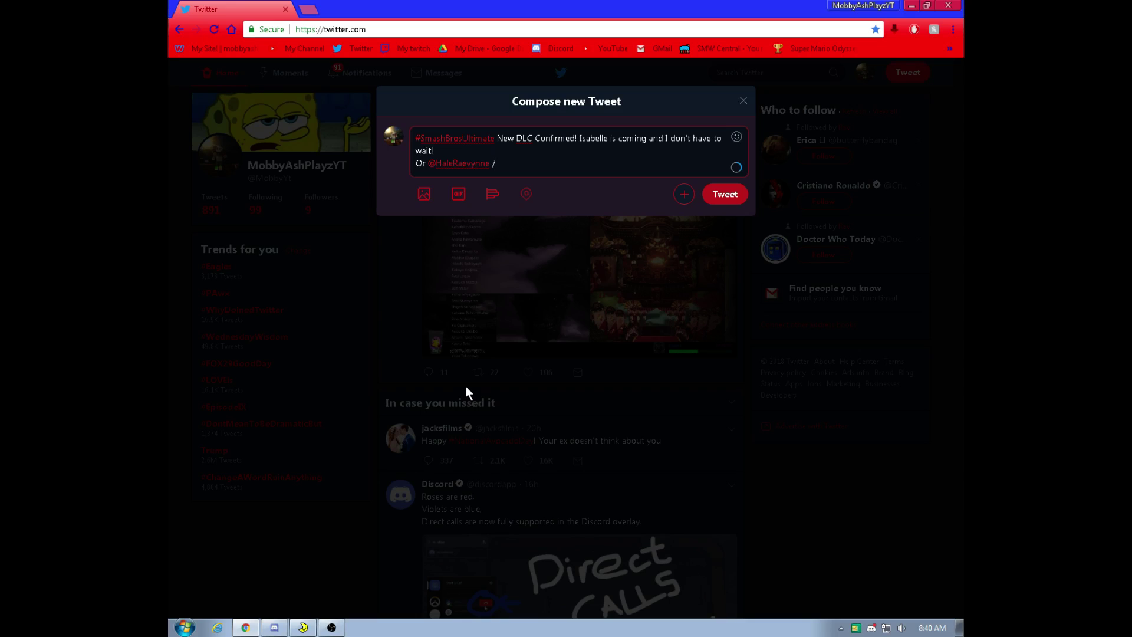
type("/ My sis (She loves it btw")
key("Return")
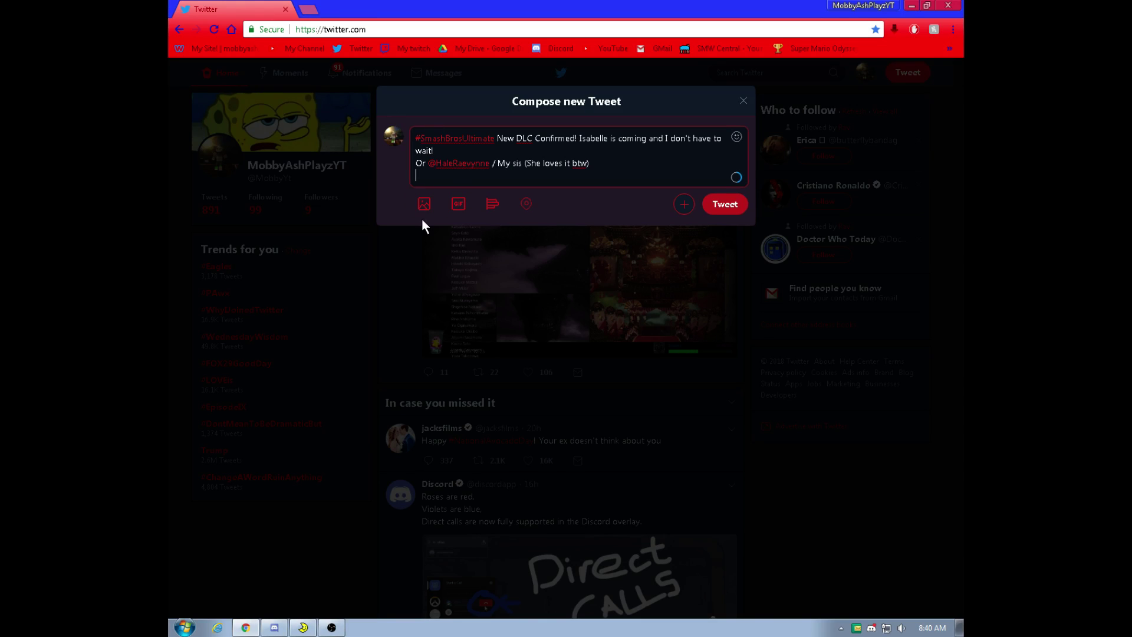
- Try to attach Super_Smash_Bros_Ultimate_Isabelle2.pdn from the Pictures library to the tweet
left_click(435, 200)
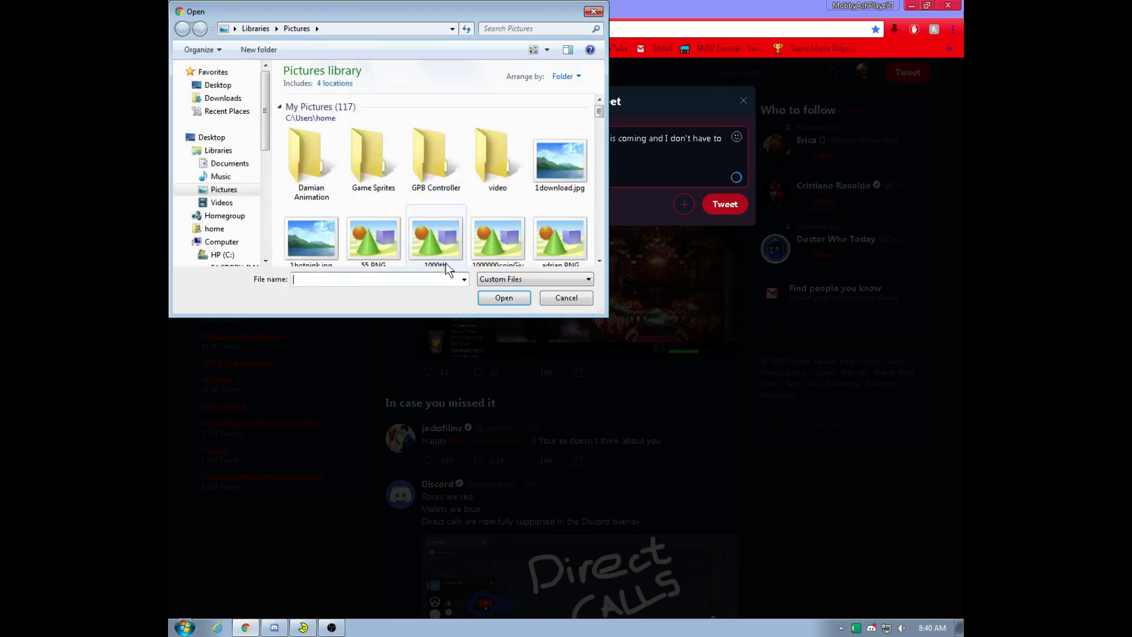
type("Su")
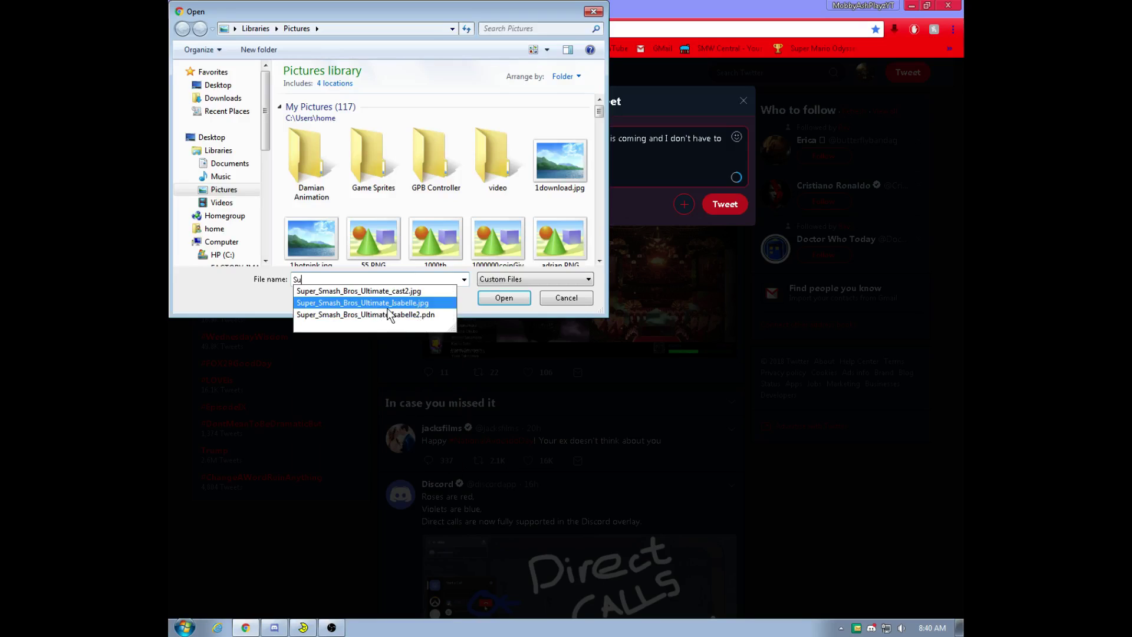
left_click(435, 316)
left_click(502, 298)
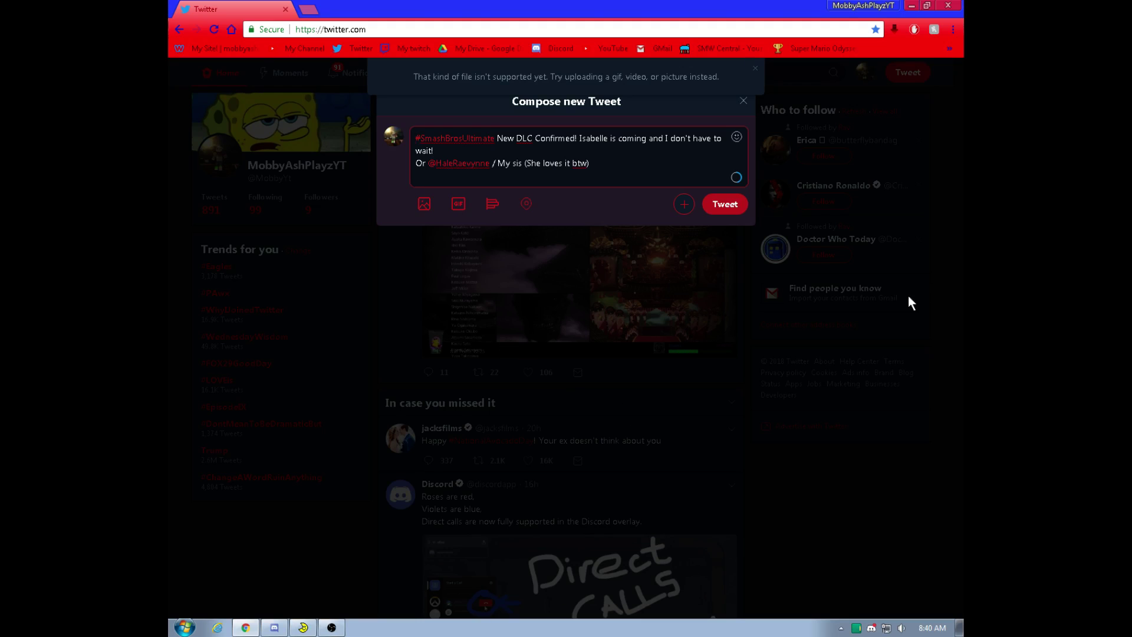
- Switch to paint.net, reopen the recent file Super_Smash_Bros_Ultimate_Isabelle2.pdn, and save it
key("super")
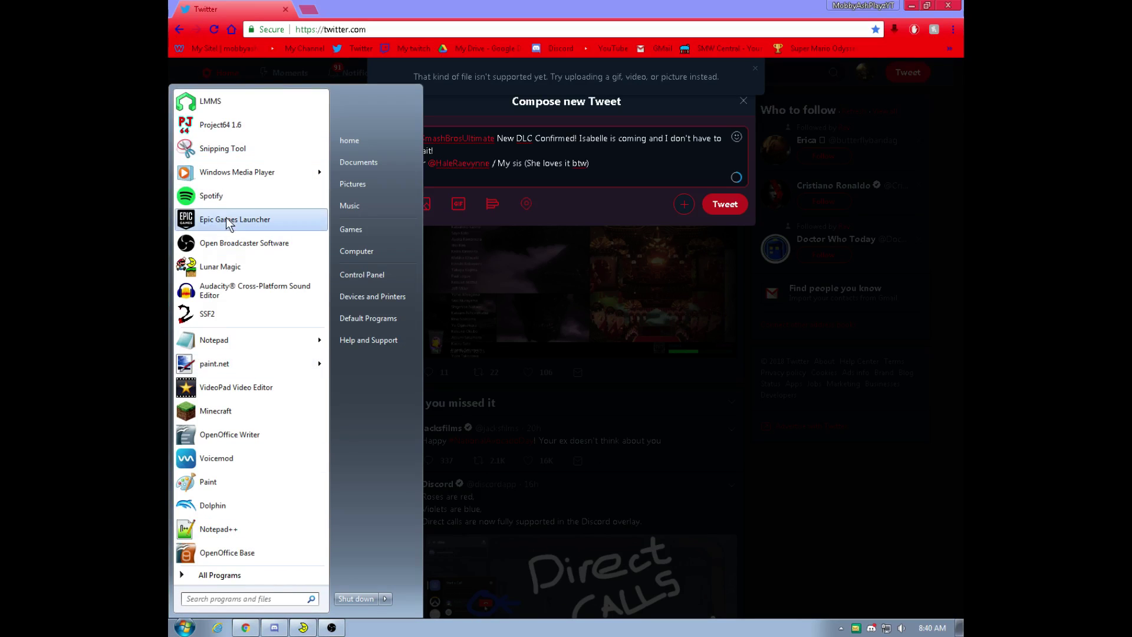
left_click(201, 354)
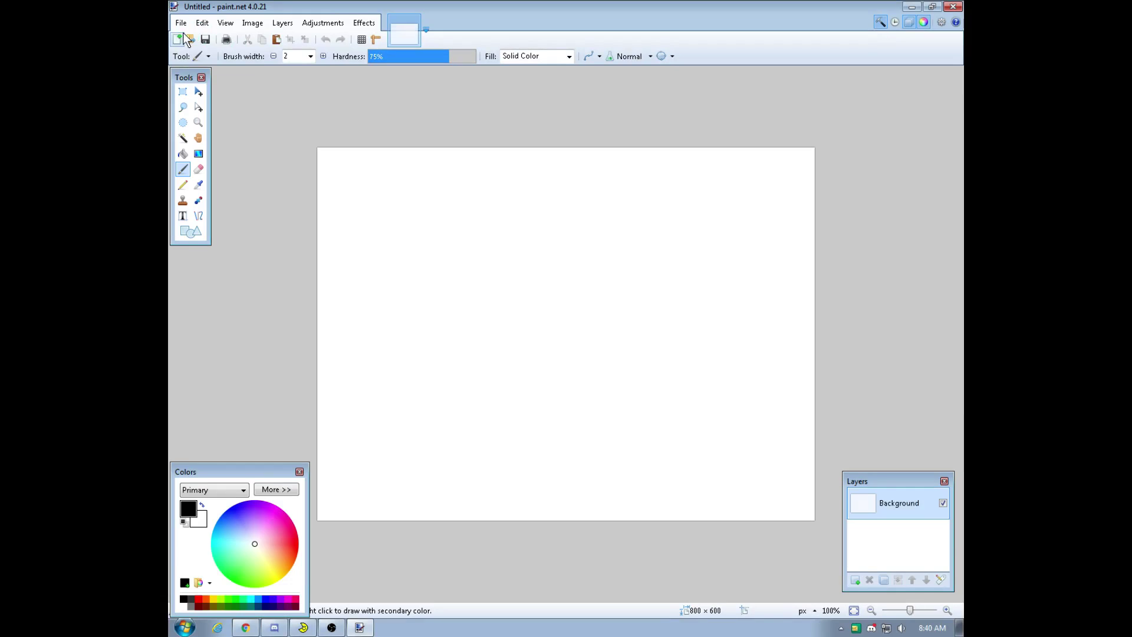
left_click(181, 22)
mouse_move(219, 70)
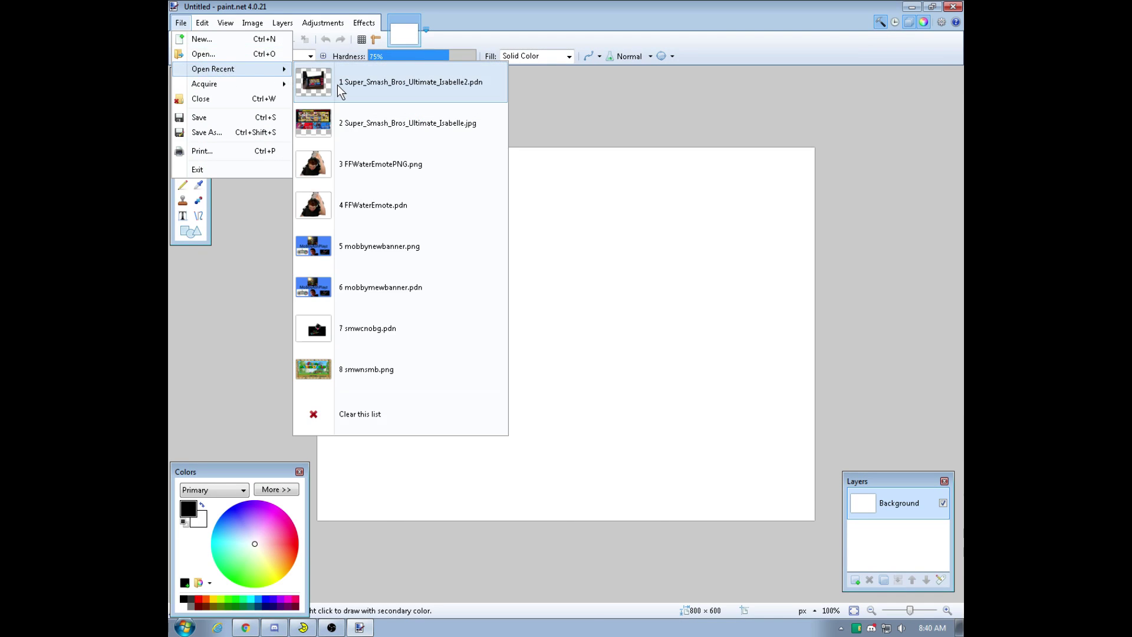
left_click(338, 85)
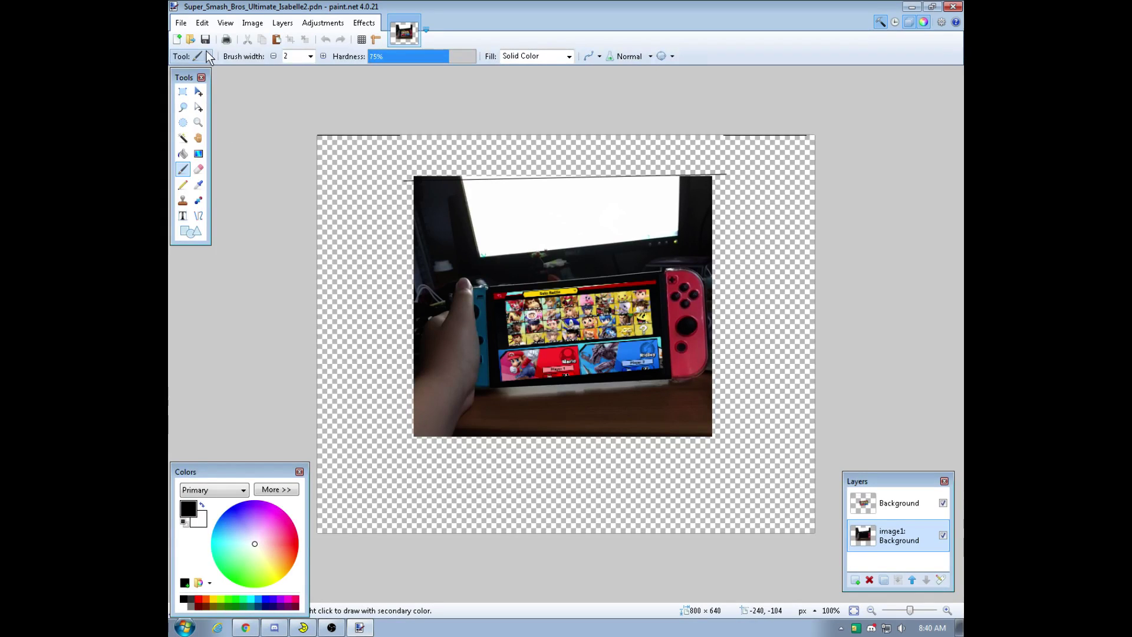
key("ctrl+s")
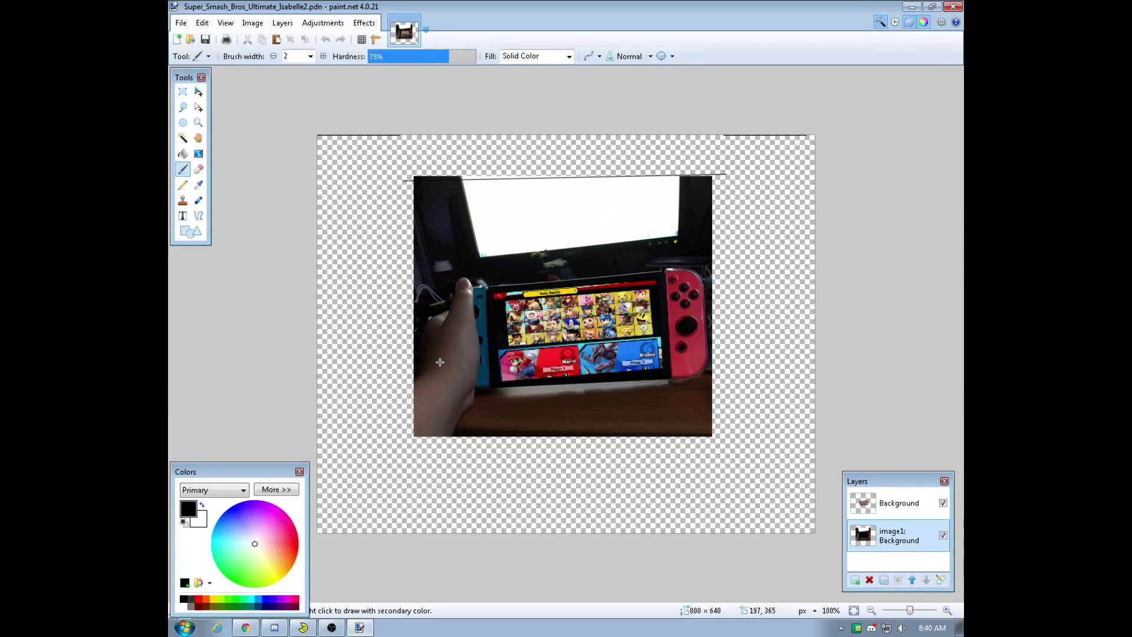
- Save a PNG copy named Super_Smash_Bros_Ultimate_Isabelle2PNG.png with auto-detected bit depth in the Pictures library, and close paint.net
left_click(181, 24)
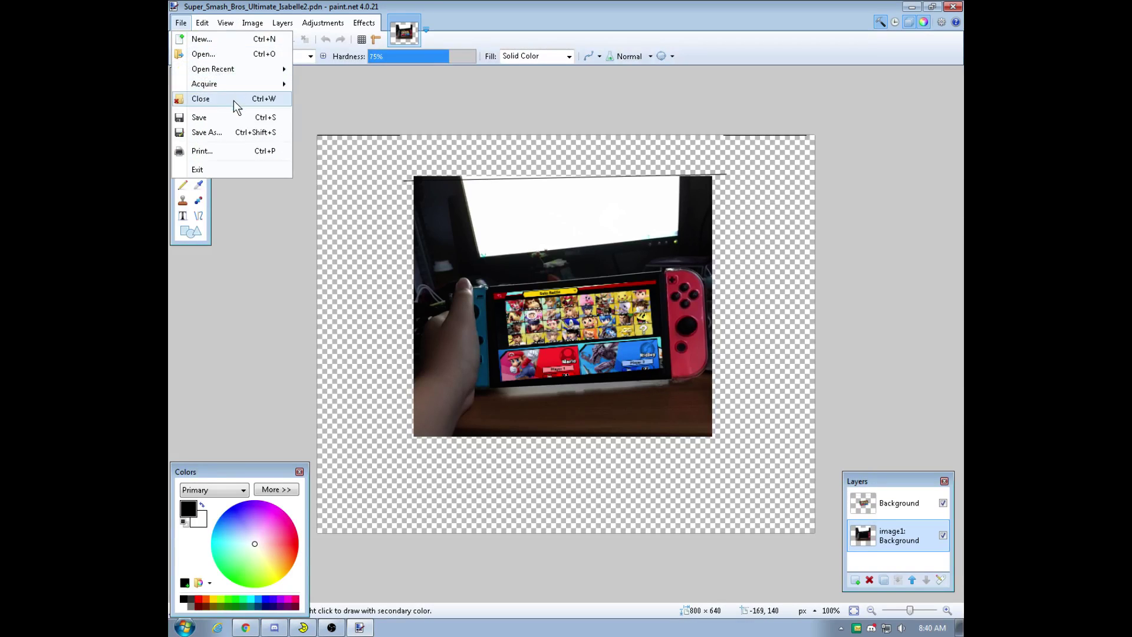
left_click(213, 134)
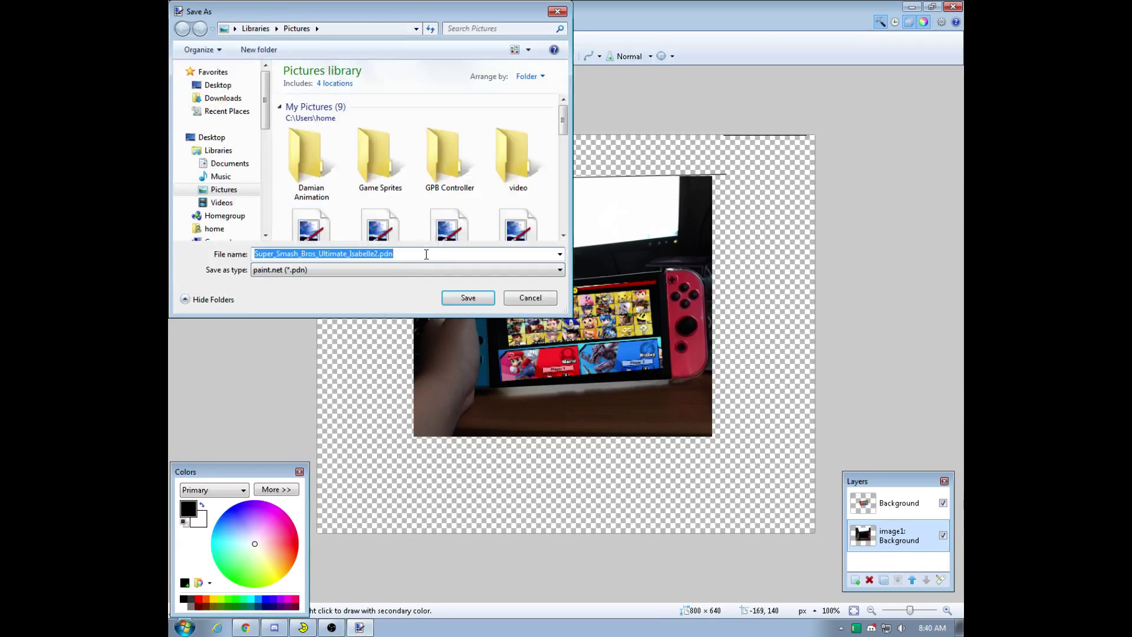
left_click(397, 271)
left_click(361, 319)
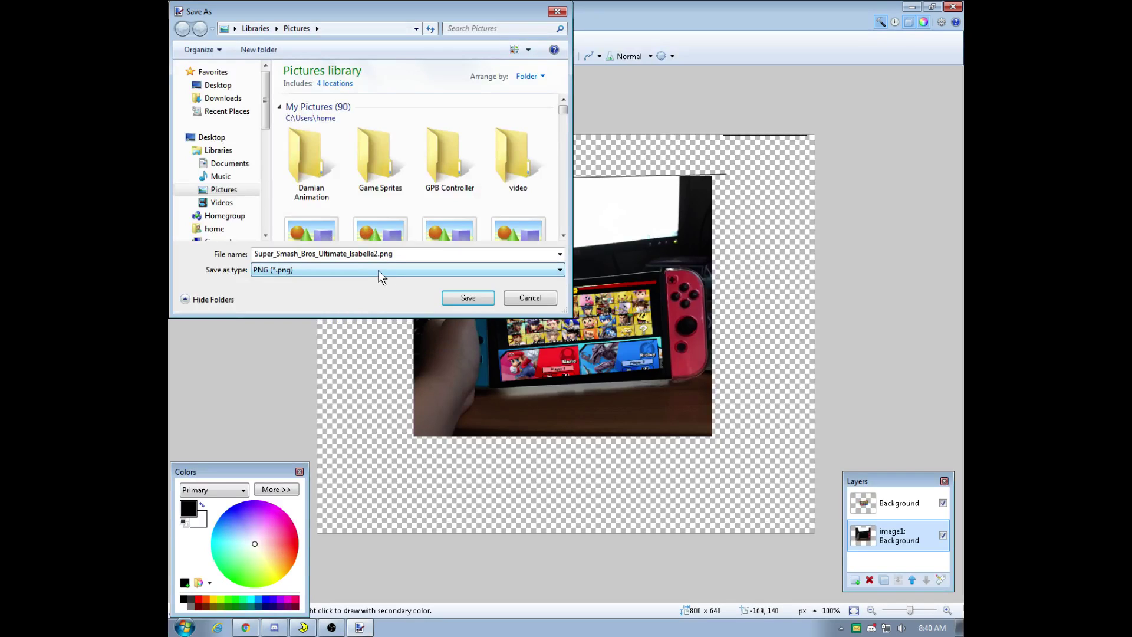
double_click(378, 253)
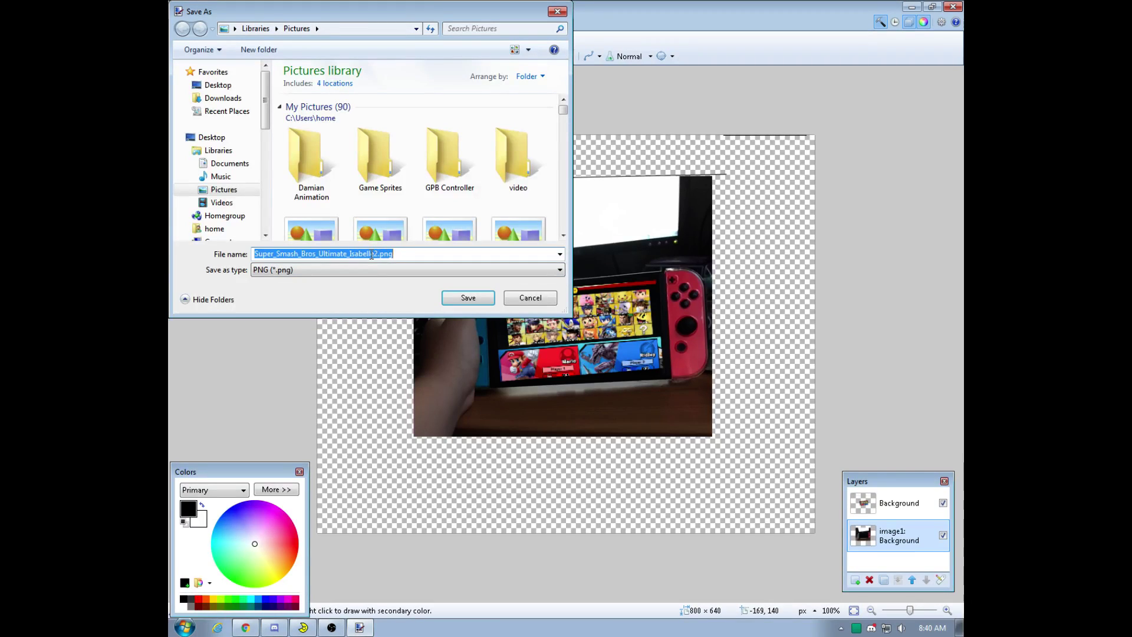
left_click(372, 254)
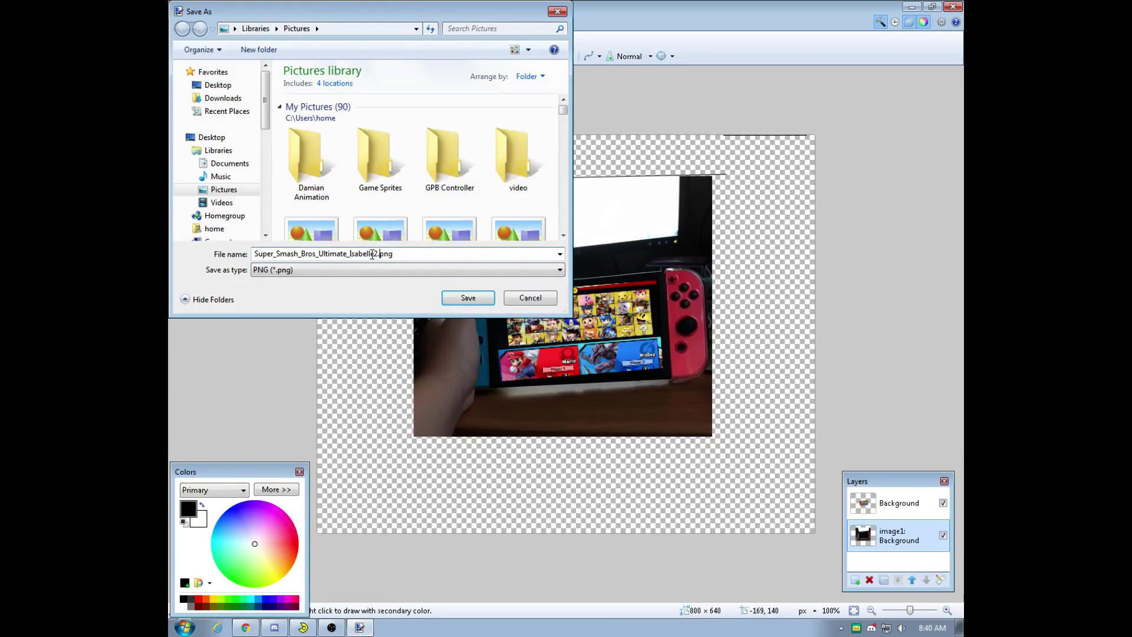
type("PNG")
key("Return")
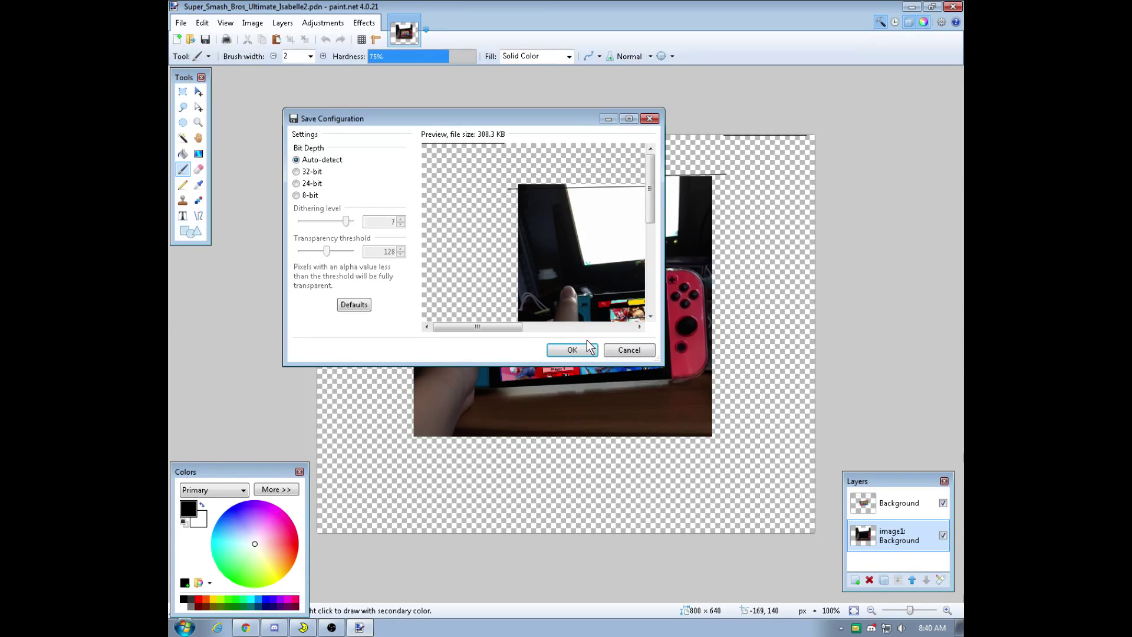
left_click(589, 348)
left_click(607, 360)
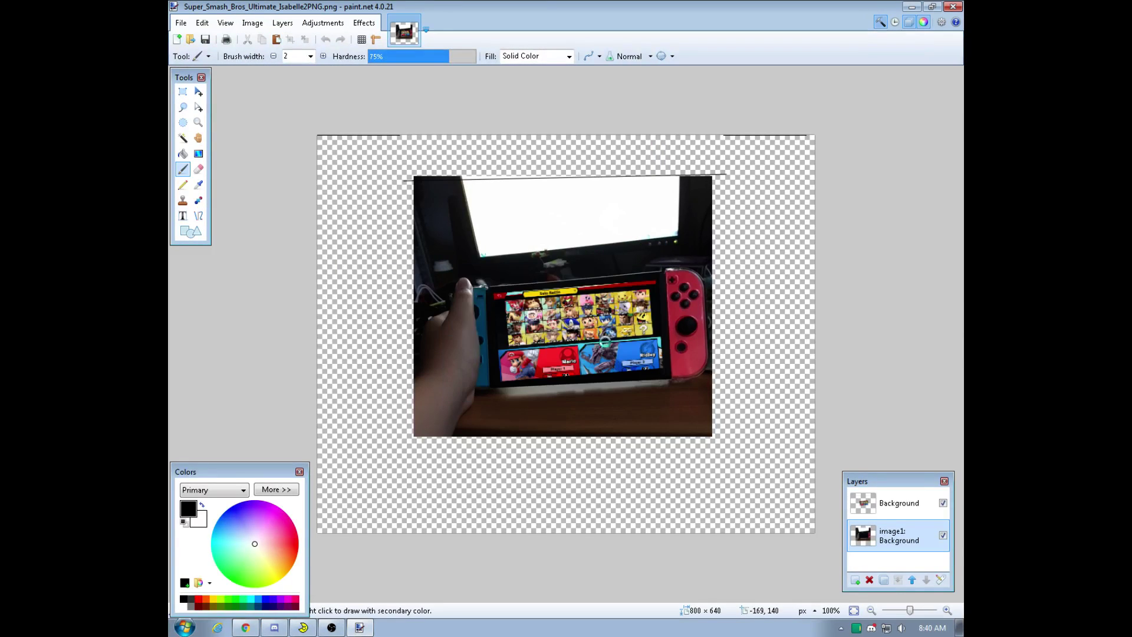
left_click(952, 6)
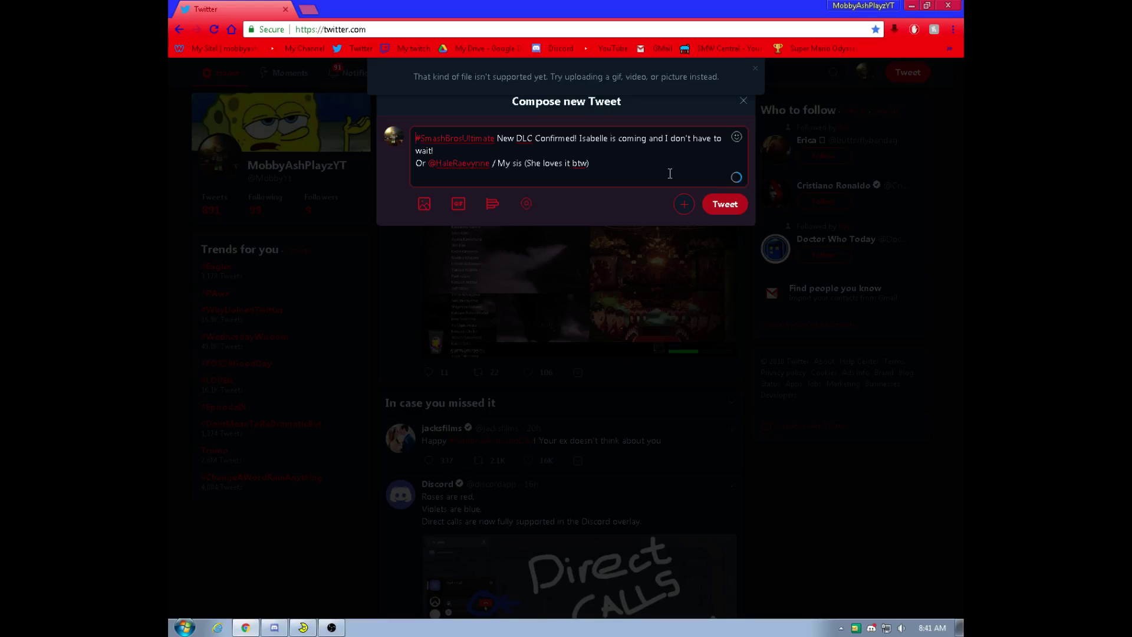
- Attach Super_Smash_Bros_Ultimate_Isabelle2PNG.png from the Pictures library to the tweet draft and post the tweet
left_click(424, 203)
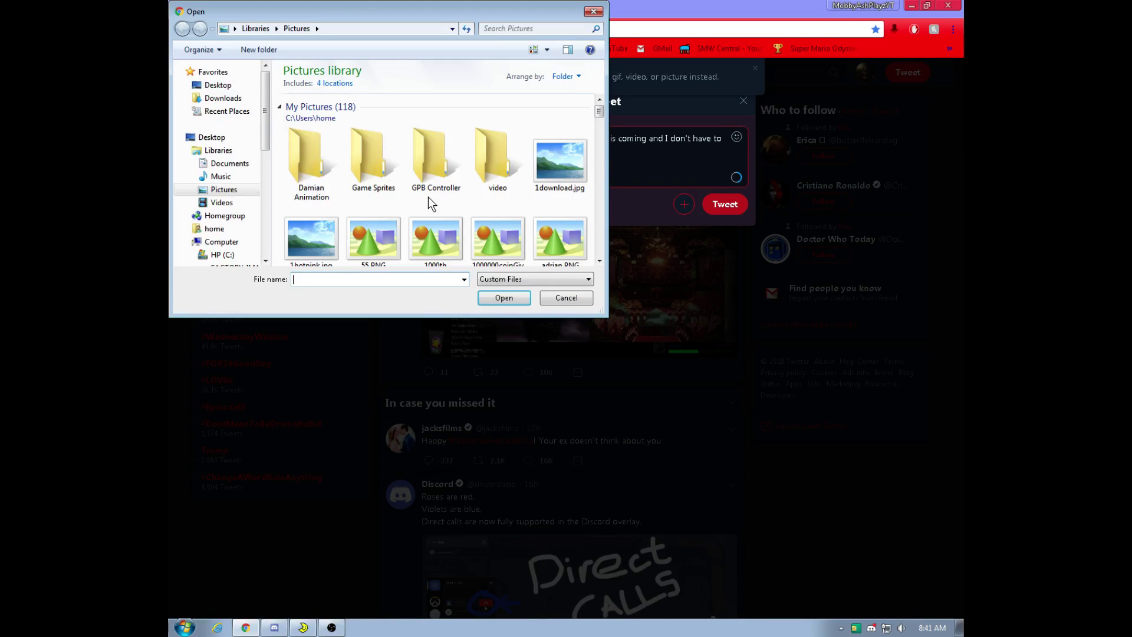
type("S")
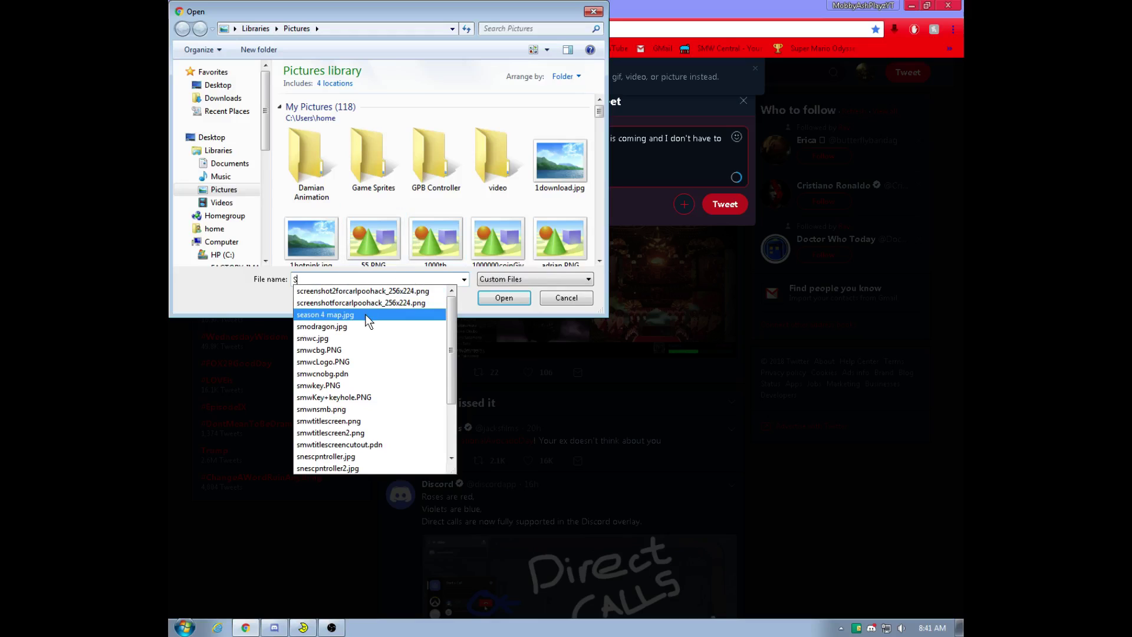
type("u")
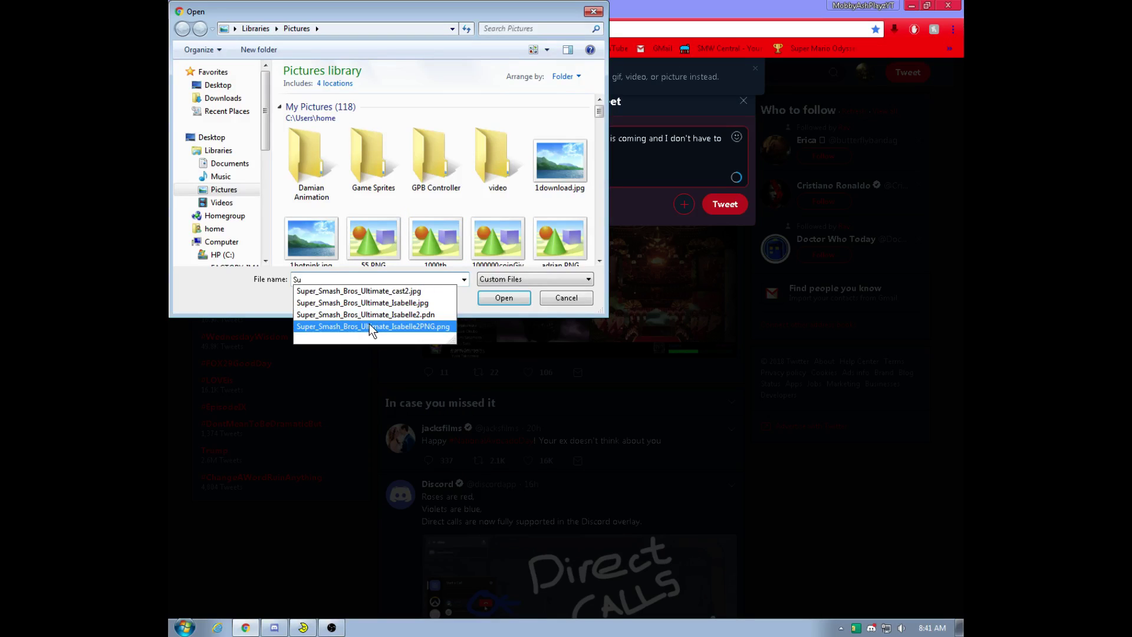
key("Down")
key("Return")
left_click(507, 299)
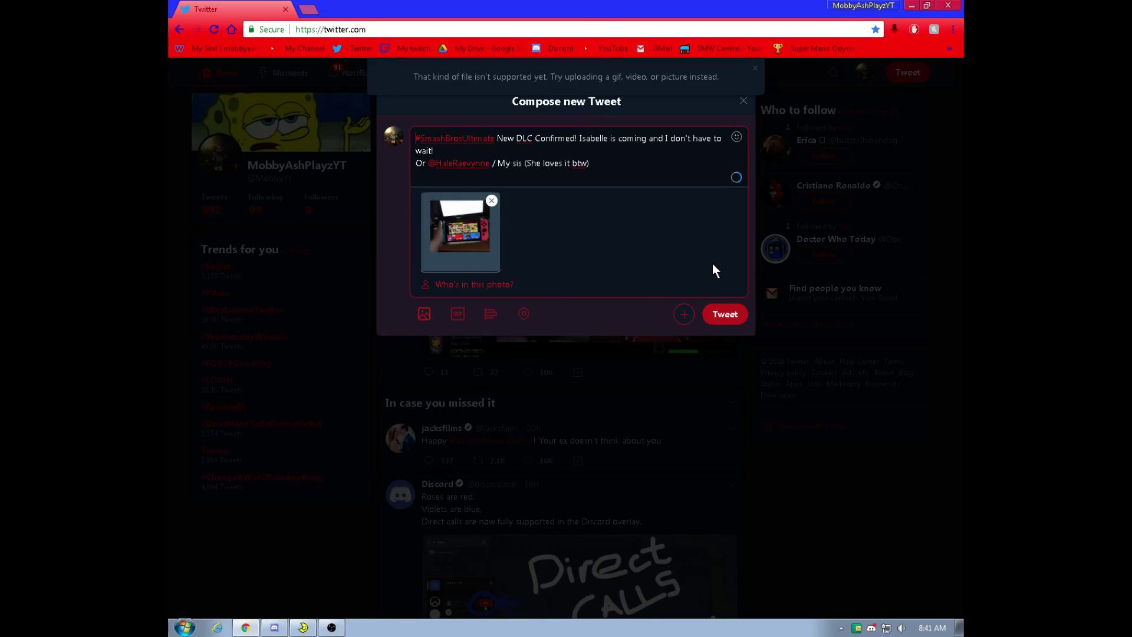
left_click(716, 315)
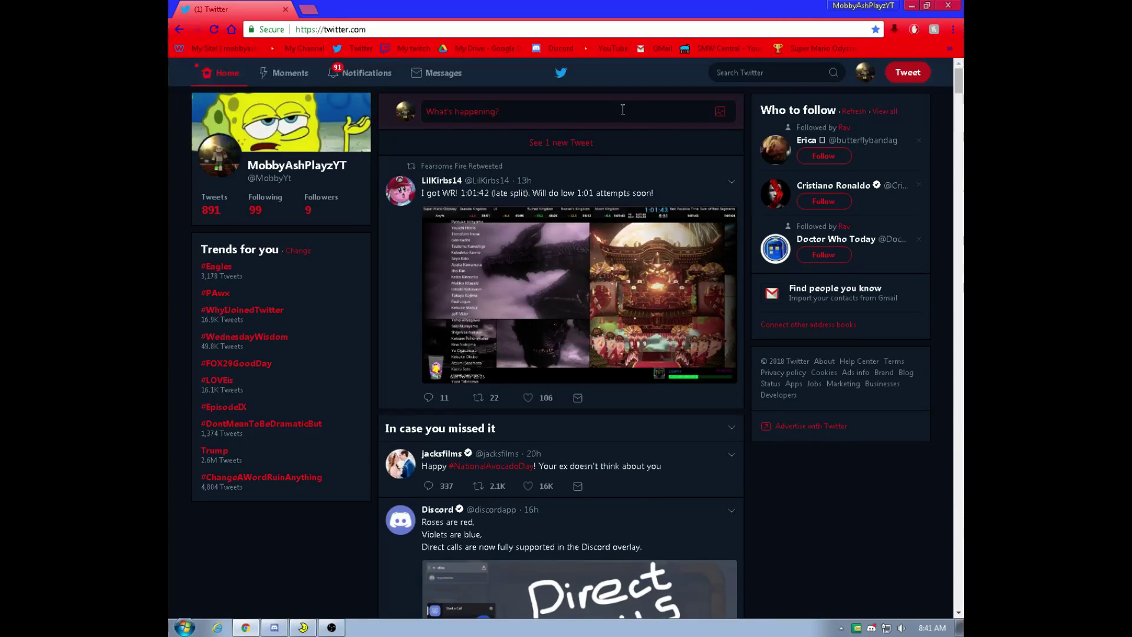
- Load the newly posted tweet into the timeline and copy its link
left_click(590, 144)
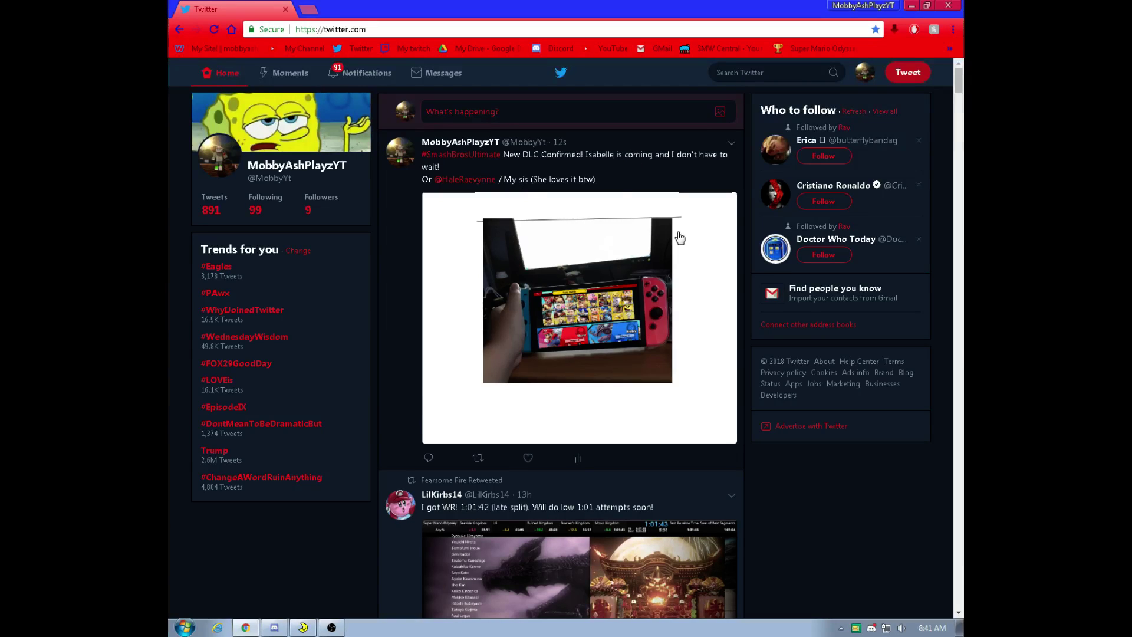
left_click(730, 147)
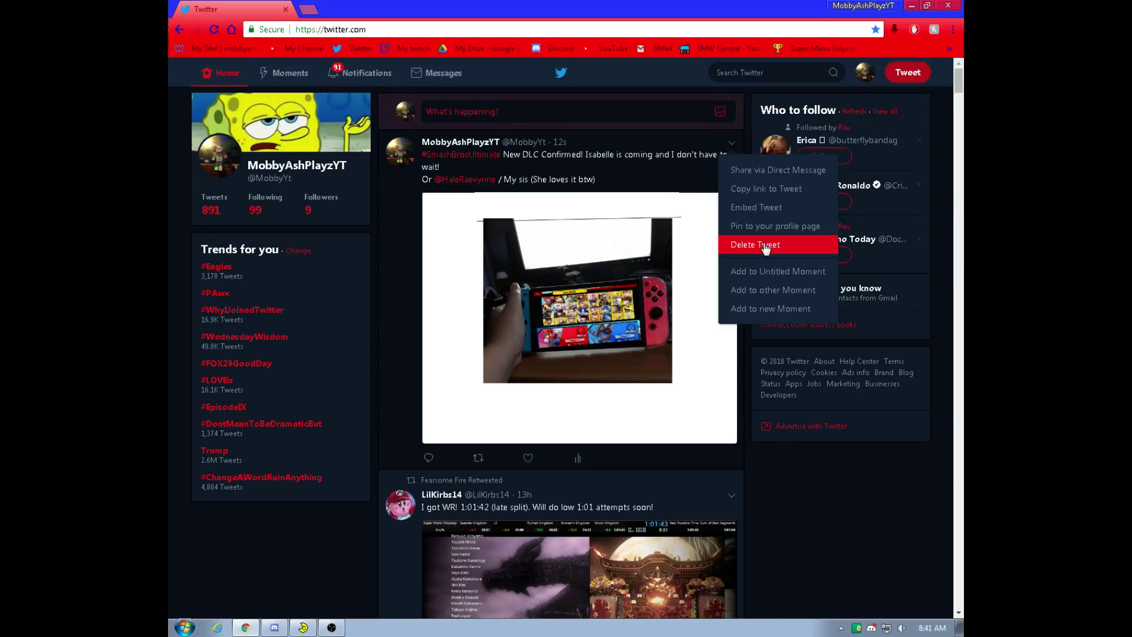
left_click(777, 187)
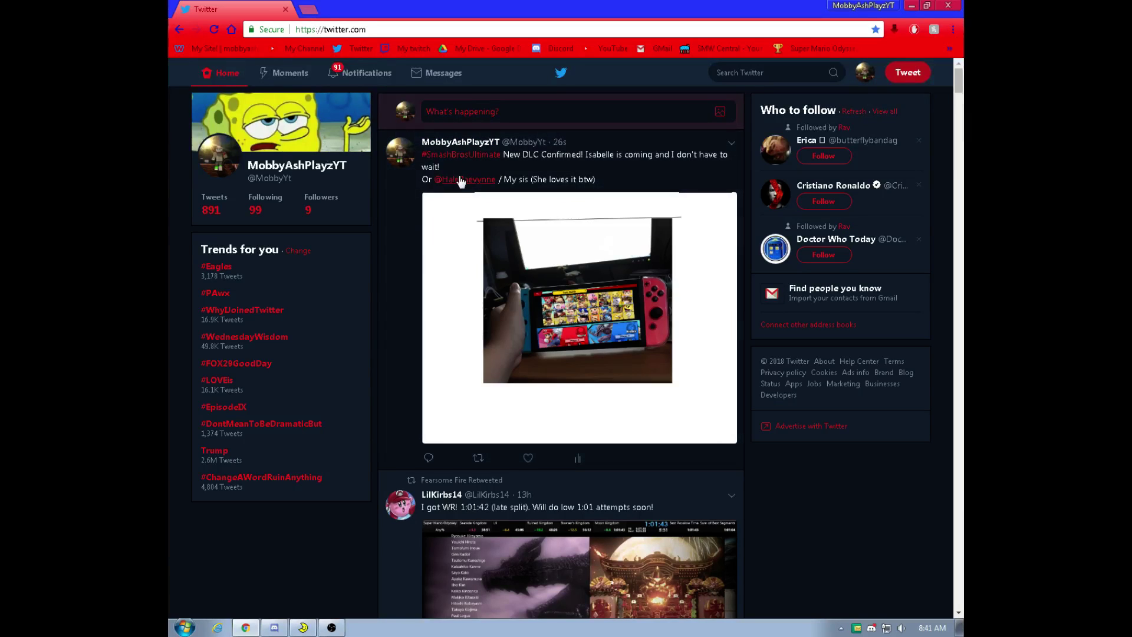
- Switch to Discord and send the tweet's link with "New DLC Confirmed! Isabelle is coming and I don't have to wait!" in totally-legit-leaks
left_click_drag(443, 170, 432, 169)
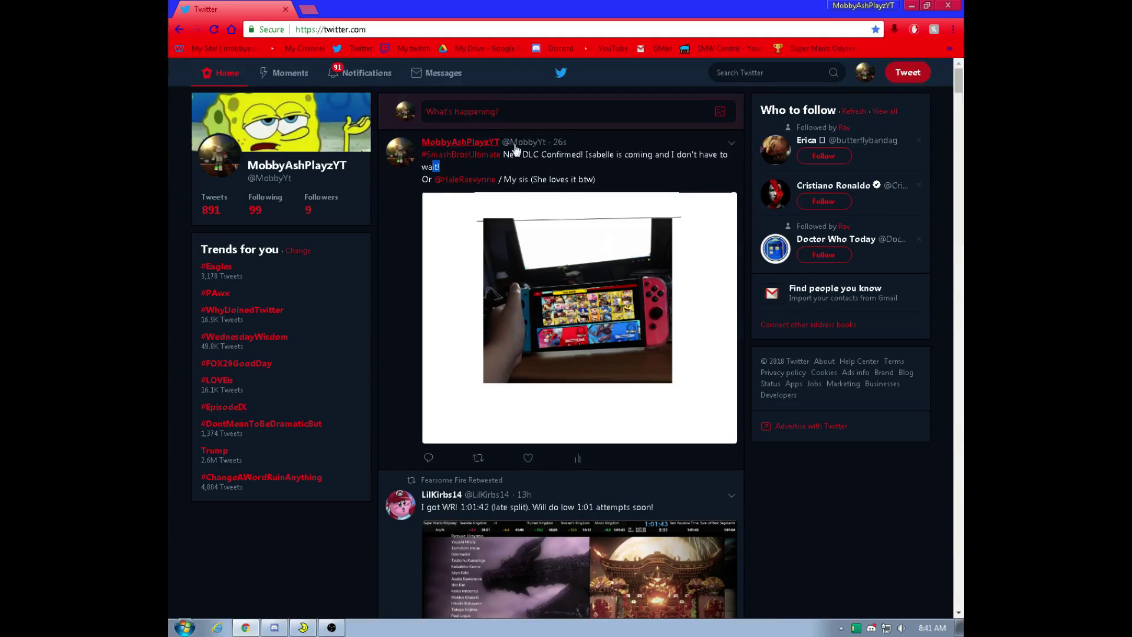
left_click_drag(503, 156, 530, 168)
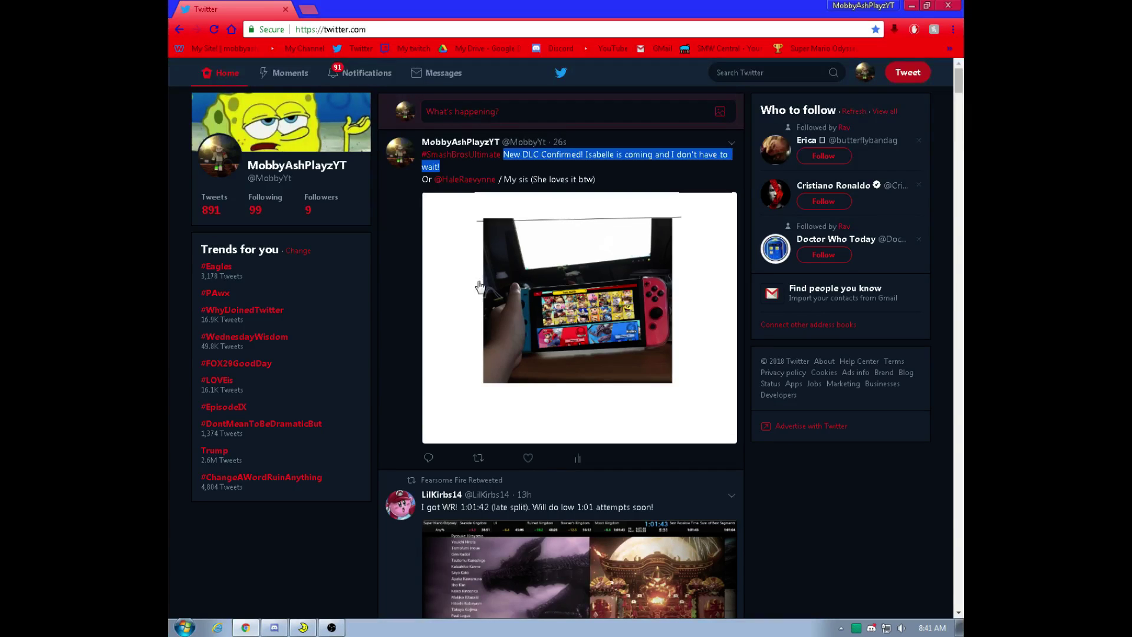
left_click(274, 629)
left_click(458, 590)
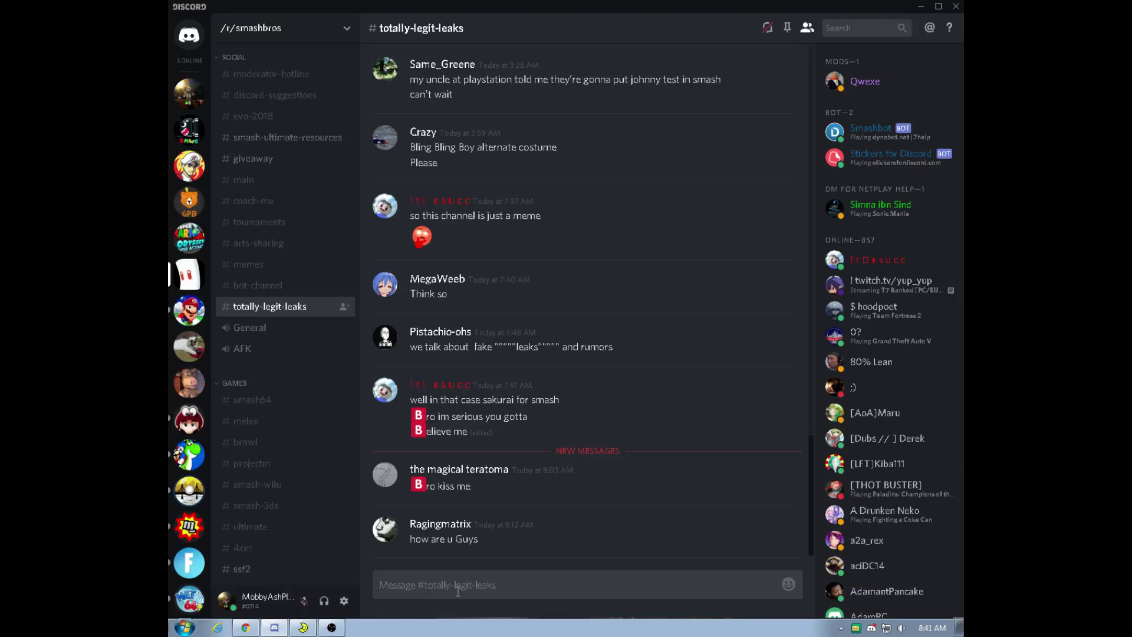
key("ctrl+v")
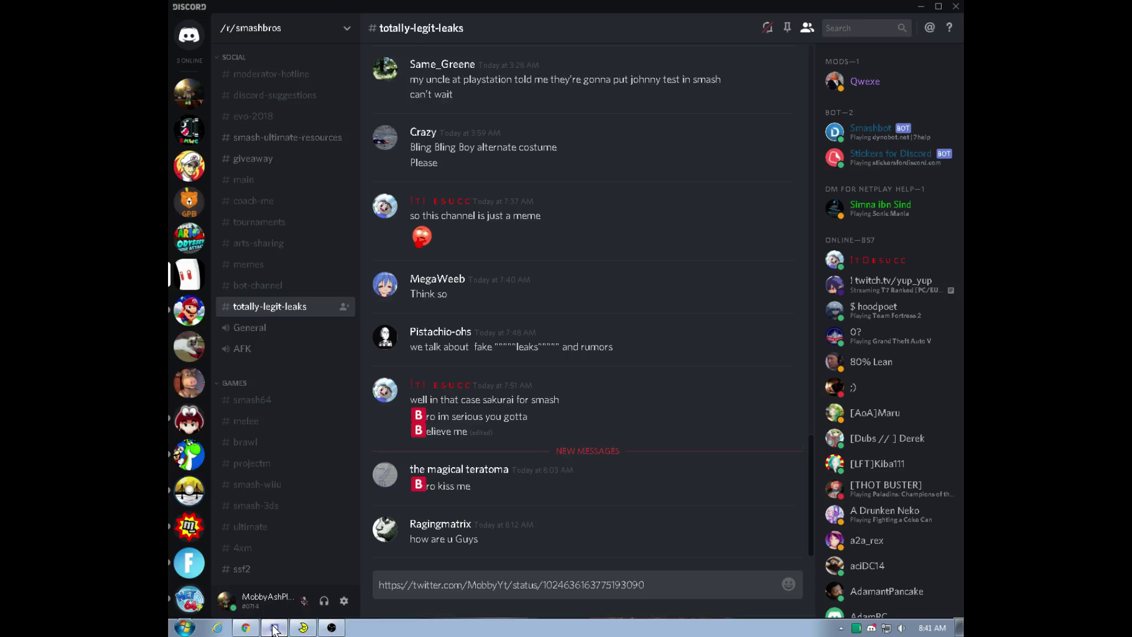
key("shift+Return")
left_click(275, 629)
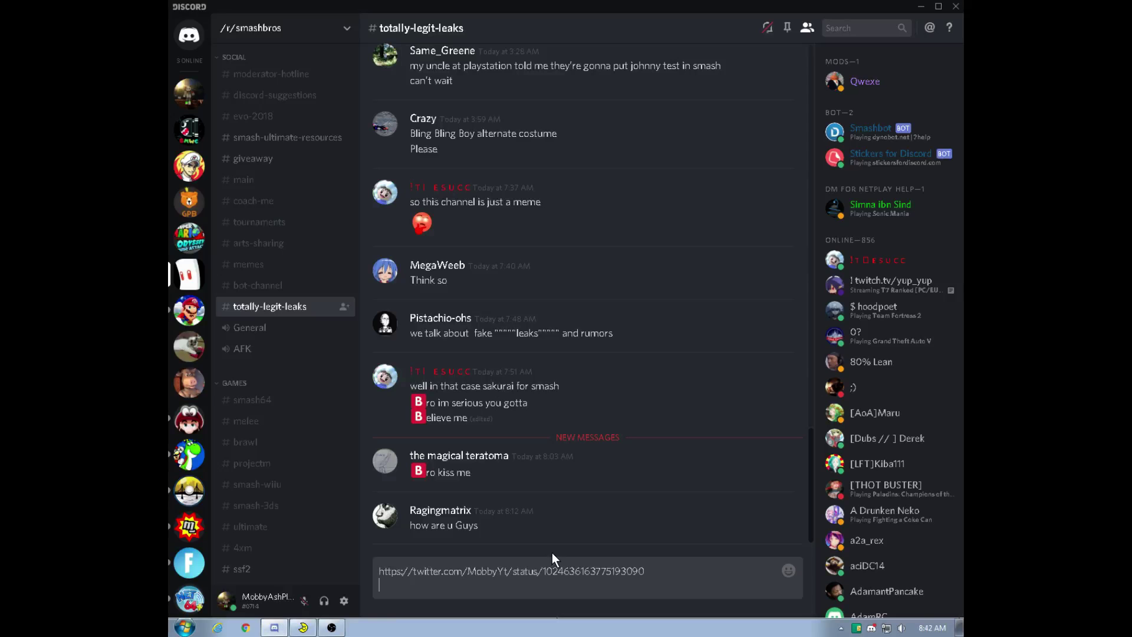
key("Return")
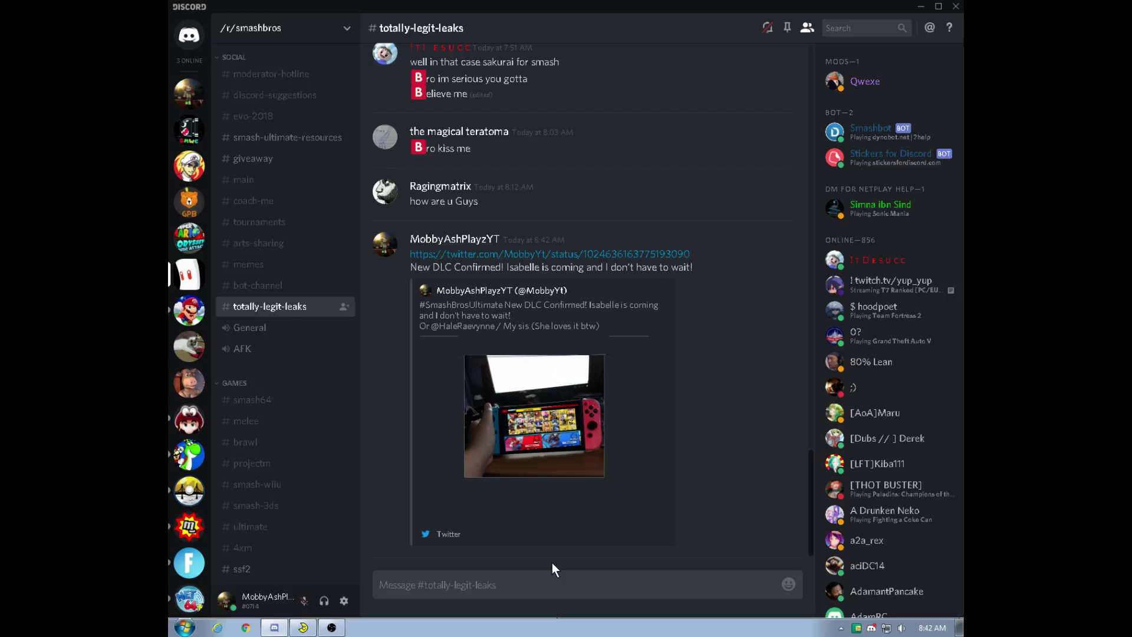
left_click(331, 627)
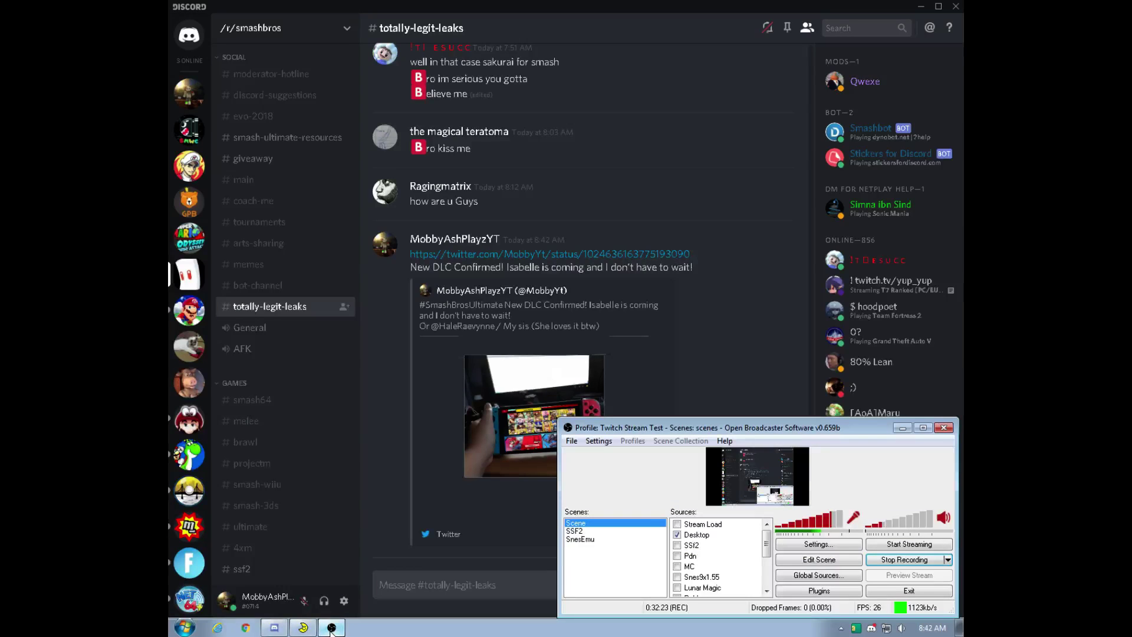